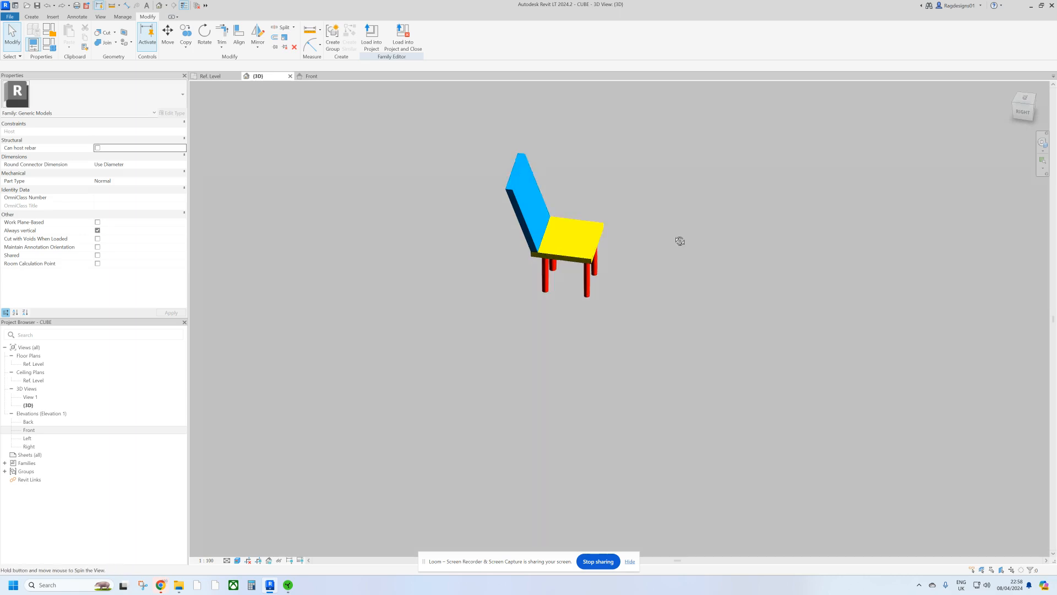
Step: Examine the chair's seat and backrest in the 3D view
{"action": "left_click", "coordinate": [595, 246]}
{"action": "left_click", "coordinate": [652, 222]}
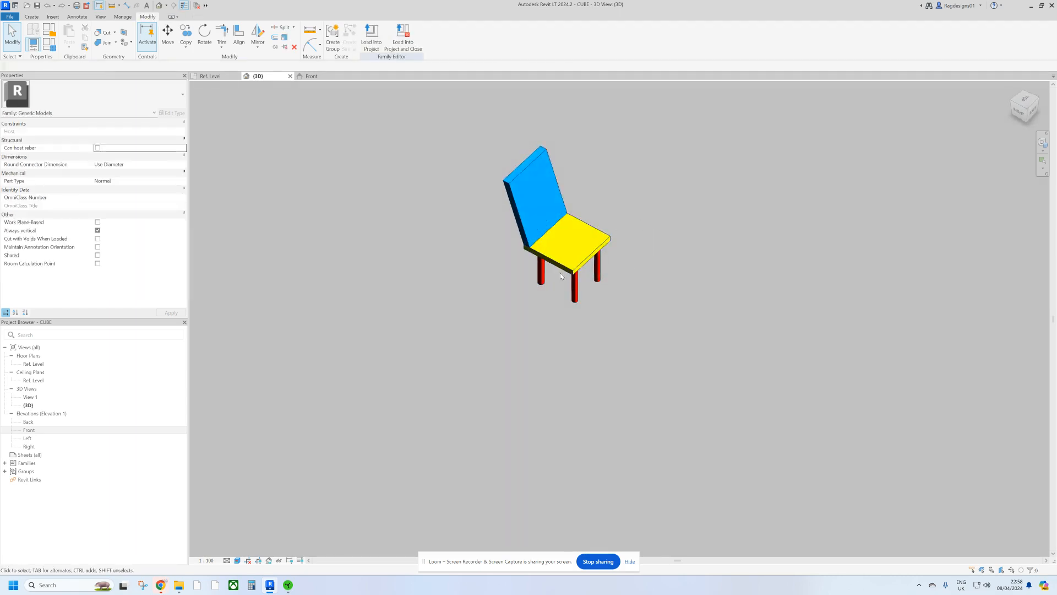
{"action": "scroll", "coordinate": [642, 217], "scroll_direction": "up", "scroll_amount": 3}
{"action": "middle_click_drag", "start_coordinate": [640, 217], "coordinate": [575, 325], "text": "shift"}
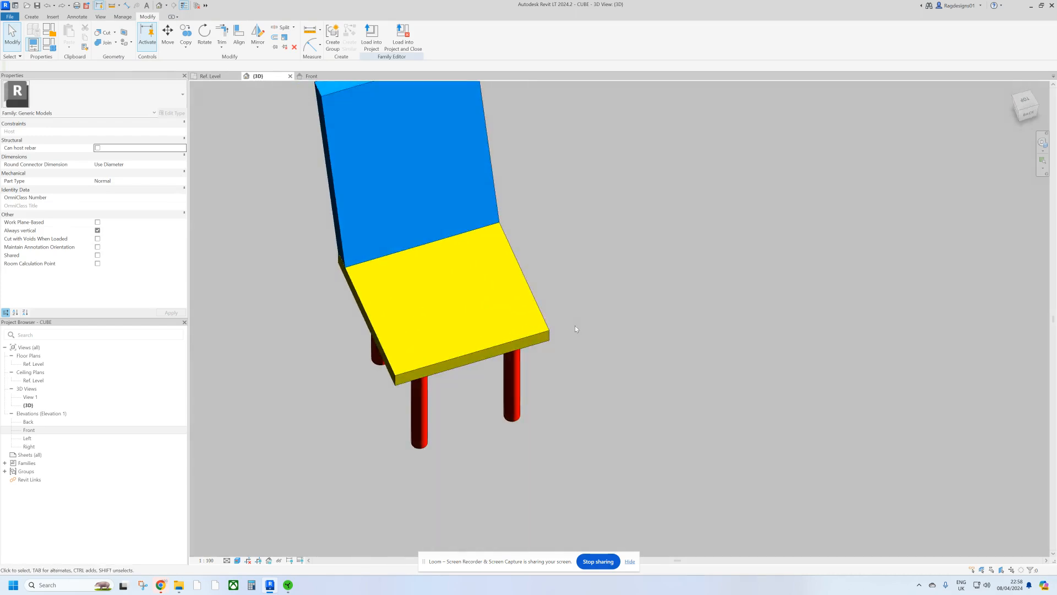
{"action": "left_click", "coordinate": [533, 335]}
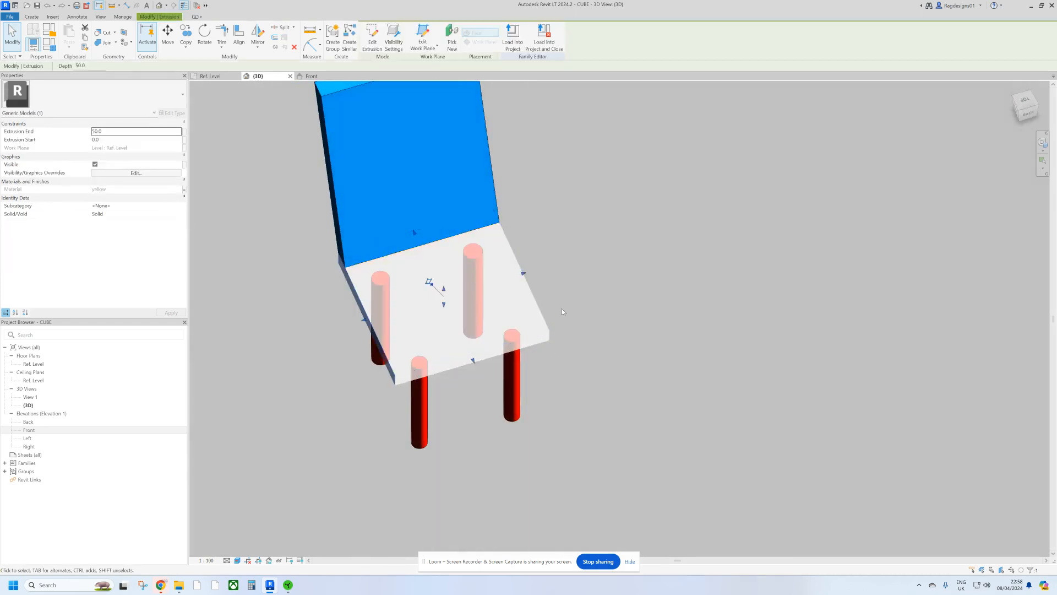
{"action": "left_click", "coordinate": [562, 308]}
{"action": "left_click", "coordinate": [469, 196]}
{"action": "right_click", "coordinate": [578, 241]}
{"action": "left_click", "coordinate": [593, 247]}
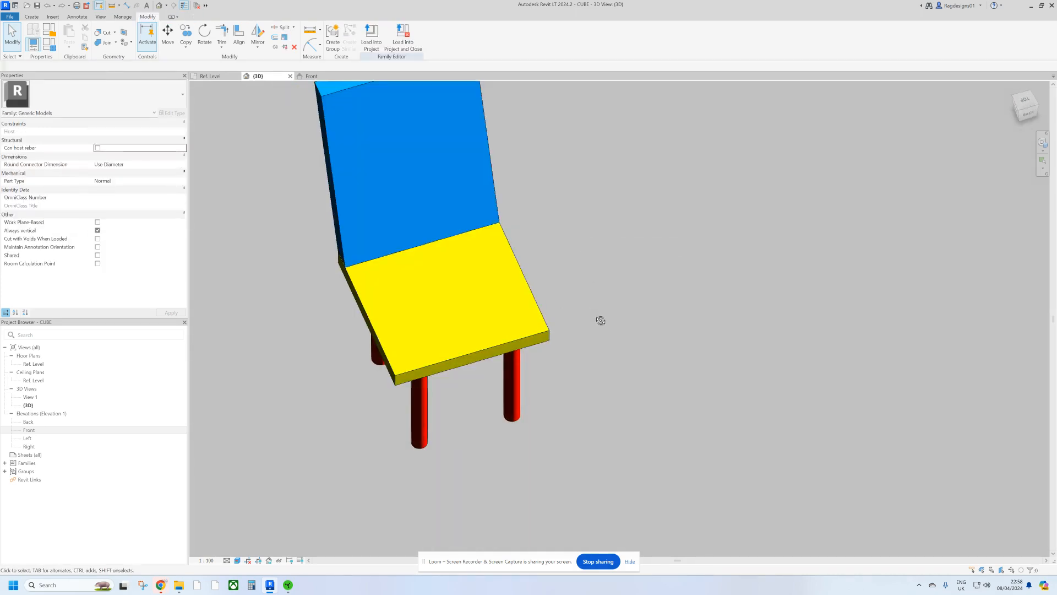
Step: Open the yellow seat extrusion's sketch for editing and view it from the top
{"action": "middle_click_drag", "start_coordinate": [600, 320], "coordinate": [687, 252], "text": "shift"}
{"action": "left_click", "coordinate": [475, 318]}
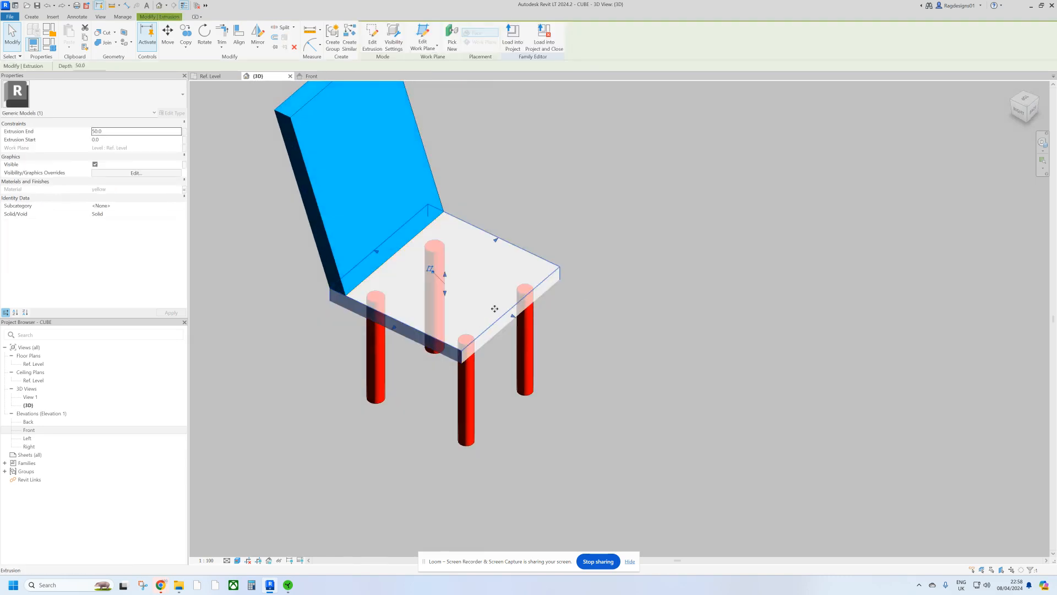
{"action": "double_click", "coordinate": [494, 308]}
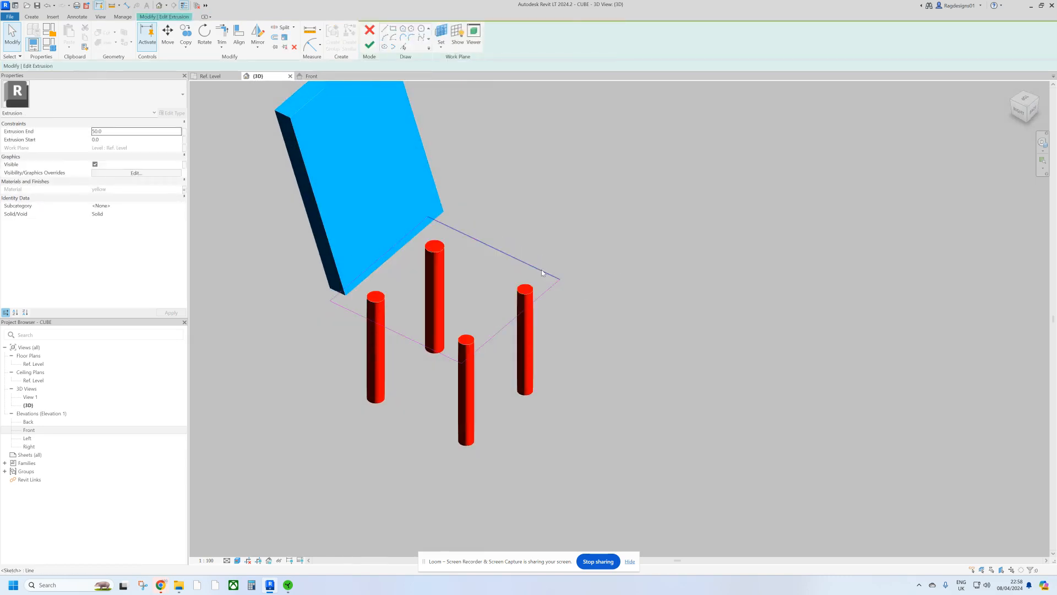
{"action": "mouse_move", "coordinate": [541, 269]}
{"action": "middle_mouse_down", "text": "shift"}
{"action": "mouse_move", "coordinate": [678, 306]}
{"action": "mouse_move", "coordinate": [587, 321]}
{"action": "middle_mouse_up", "text": "shift"}
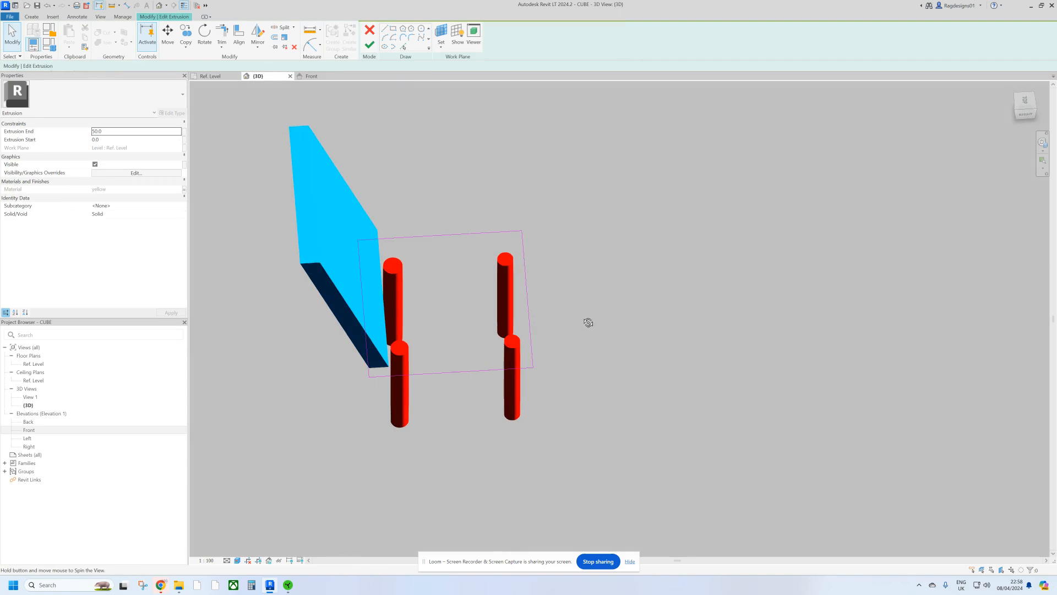
{"action": "left_click", "coordinate": [1025, 101]}
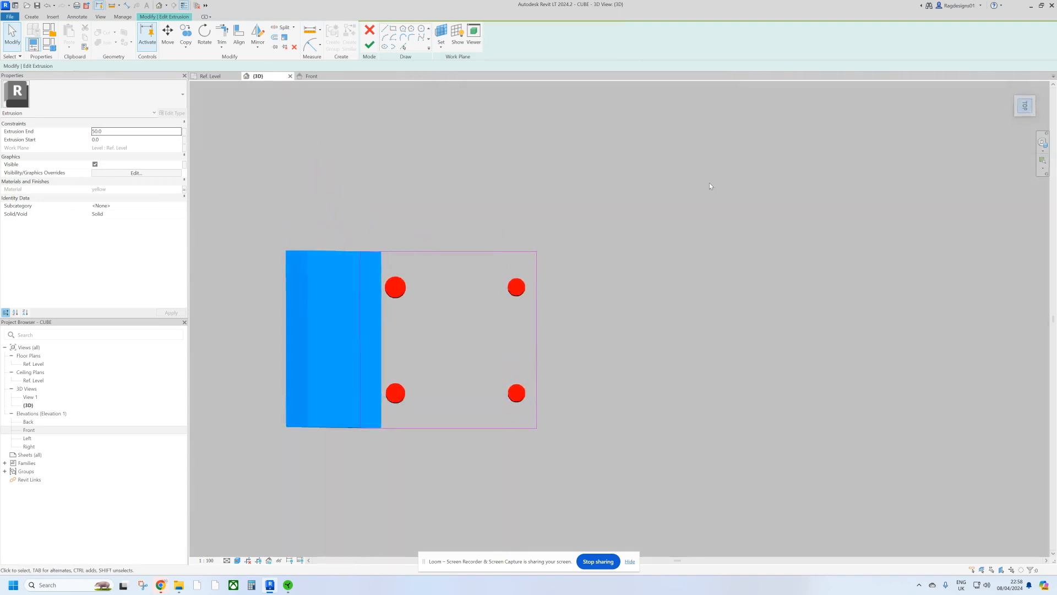
Step: Draw a start-end-radius arc of about 45 mm radius across one front corner of the seat sketch
{"action": "left_click", "coordinate": [385, 37]}
{"action": "scroll", "coordinate": [776, 259], "scroll_direction": "up", "scroll_amount": 4}
{"action": "middle_click_drag", "start_coordinate": [776, 259], "coordinate": [639, 219]}
{"action": "scroll", "coordinate": [600, 193], "scroll_direction": "up", "scroll_amount": 1}
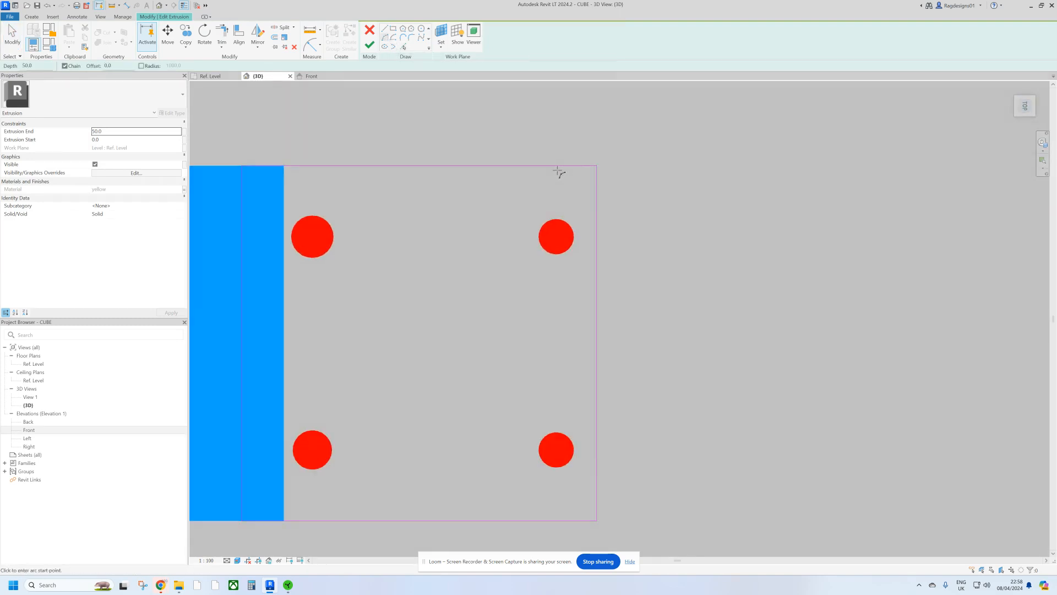
{"action": "left_click", "coordinate": [564, 166]}
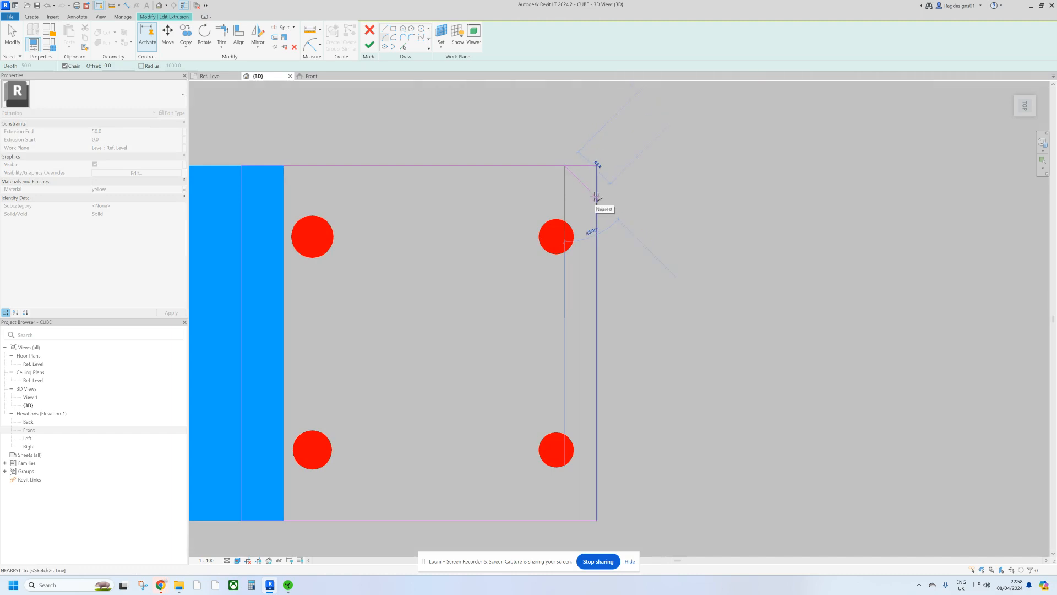
{"action": "left_click", "coordinate": [595, 197]}
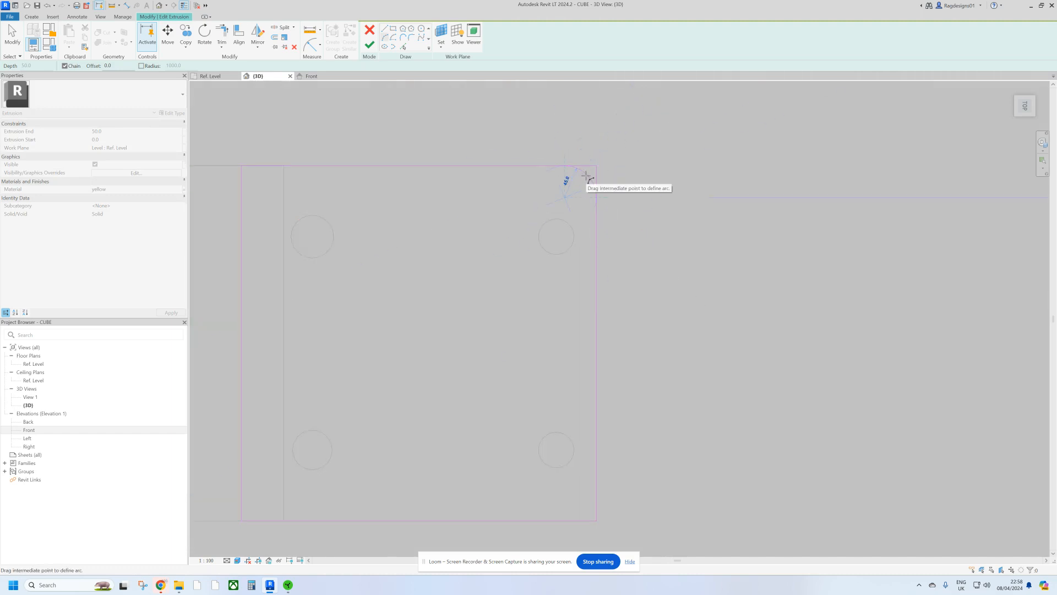
{"action": "left_click", "coordinate": [587, 177]}
Step: Draw a matching start-end-radius arc across the seat sketch's other front corner
{"action": "scroll", "coordinate": [597, 189], "scroll_direction": "down", "scroll_amount": 3}
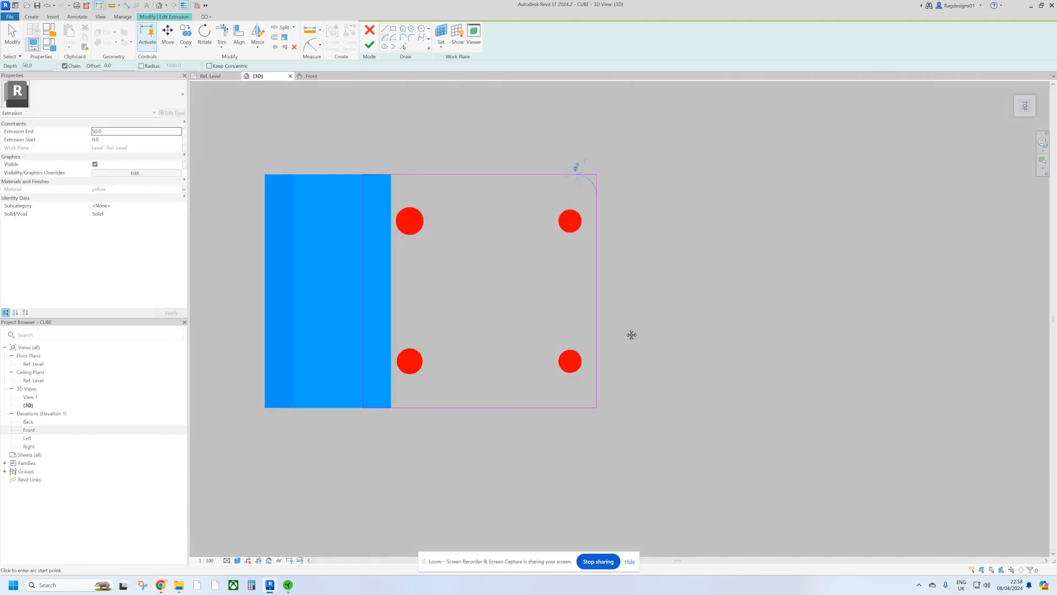
{"action": "middle_click_drag", "start_coordinate": [630, 334], "coordinate": [640, 240]}
{"action": "scroll", "coordinate": [590, 329], "scroll_direction": "up", "scroll_amount": 1}
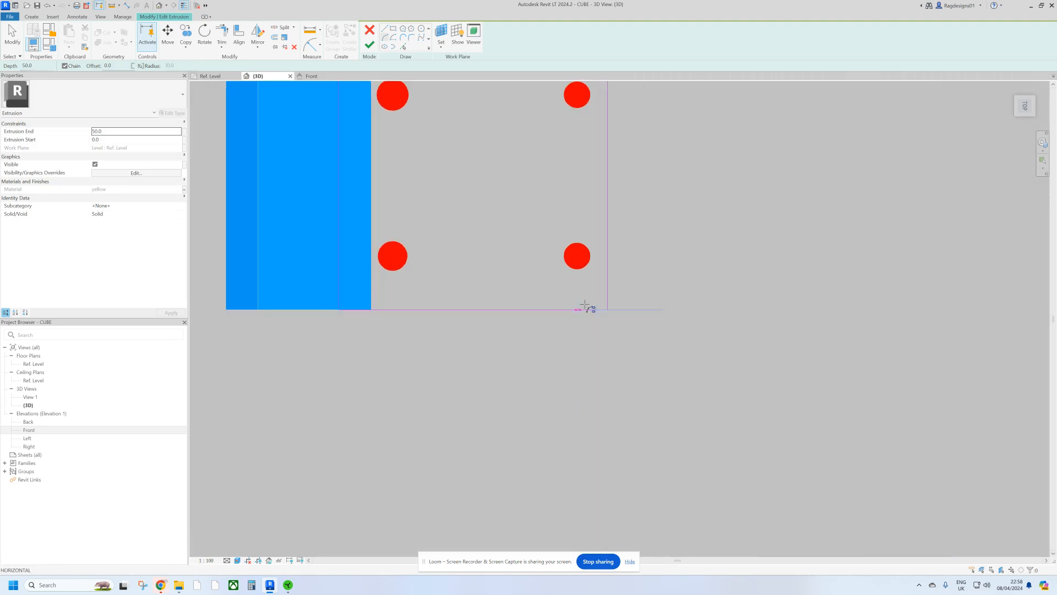
{"action": "left_click", "coordinate": [578, 309]}
{"action": "left_click", "coordinate": [607, 280]}
{"action": "left_click", "coordinate": [596, 304]}
Step: Trim the seat outline's straight edges to both corner arcs, removing the square corners
{"action": "left_click", "coordinate": [222, 48]}
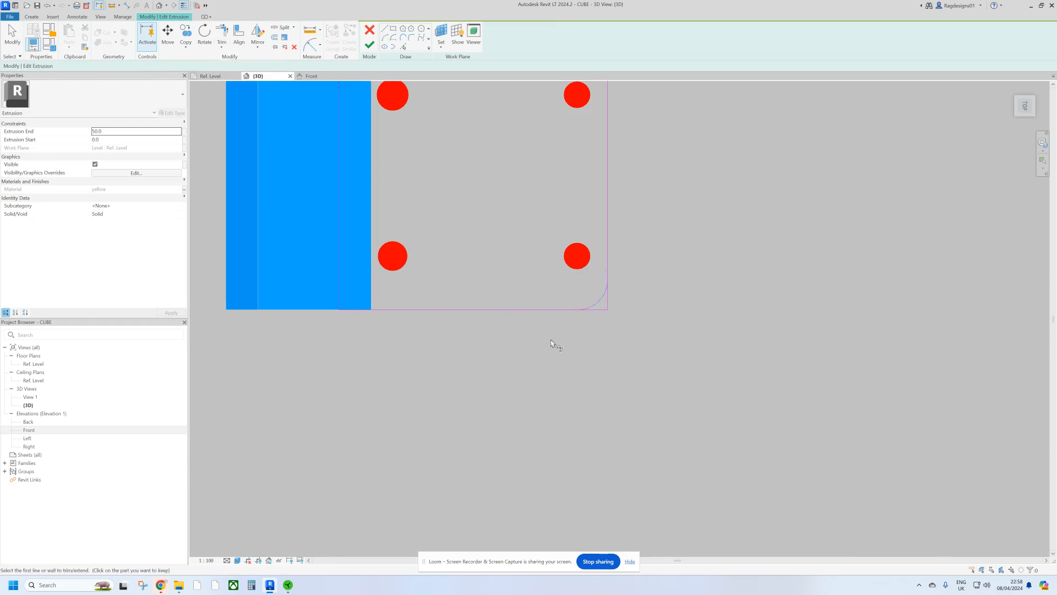
{"action": "left_click", "coordinate": [563, 310]}
{"action": "middle_click_drag", "start_coordinate": [631, 286], "coordinate": [597, 409]}
{"action": "left_click", "coordinate": [569, 170]}
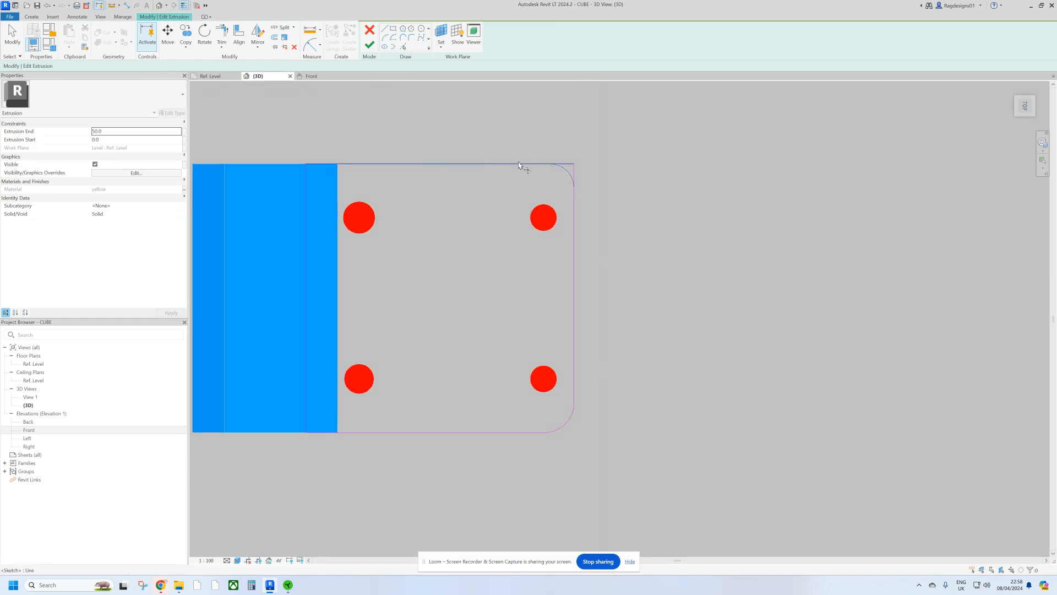
{"action": "left_click", "coordinate": [573, 212]}
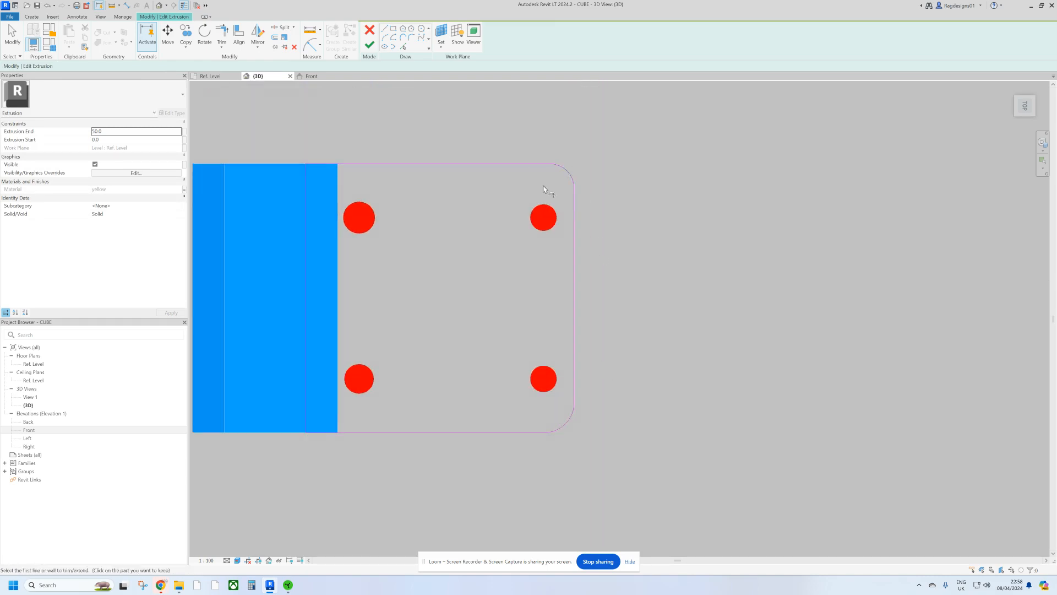
Step: Add radial dimensions to both front corner arcs and set the view scale to 1:2
{"action": "left_click", "coordinate": [320, 48]}
{"action": "left_click", "coordinate": [337, 90]}
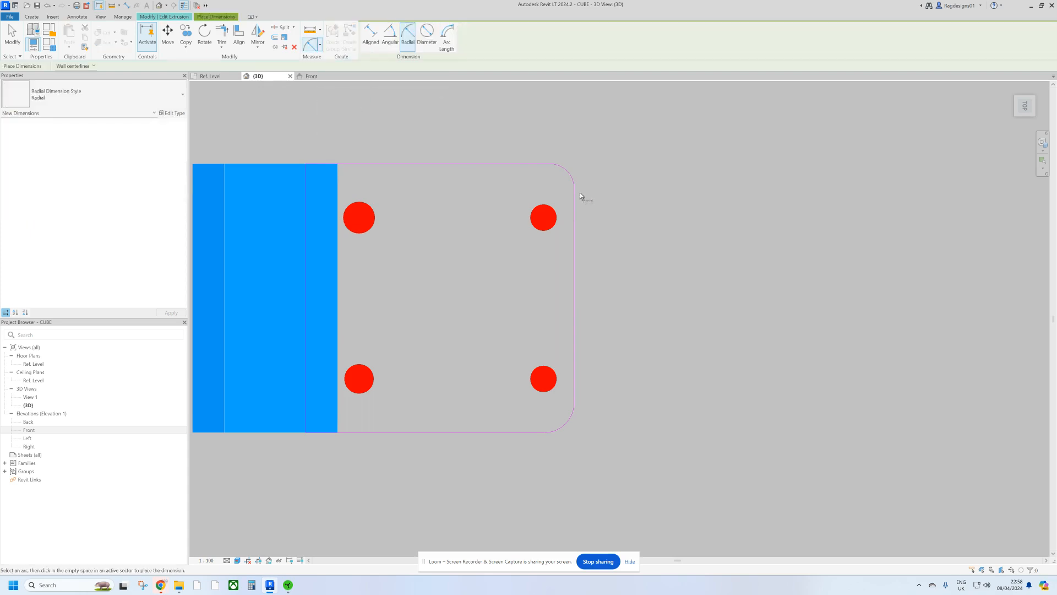
{"action": "left_click", "coordinate": [569, 174]}
{"action": "left_click", "coordinate": [553, 183]}
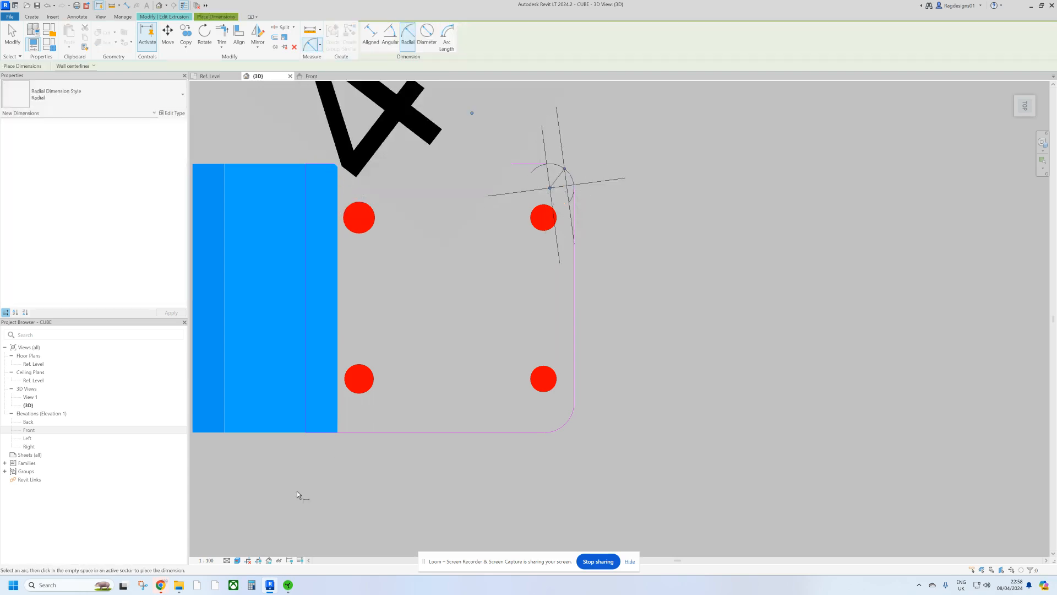
{"action": "left_click", "coordinate": [208, 560]}
{"action": "left_click", "coordinate": [210, 445]}
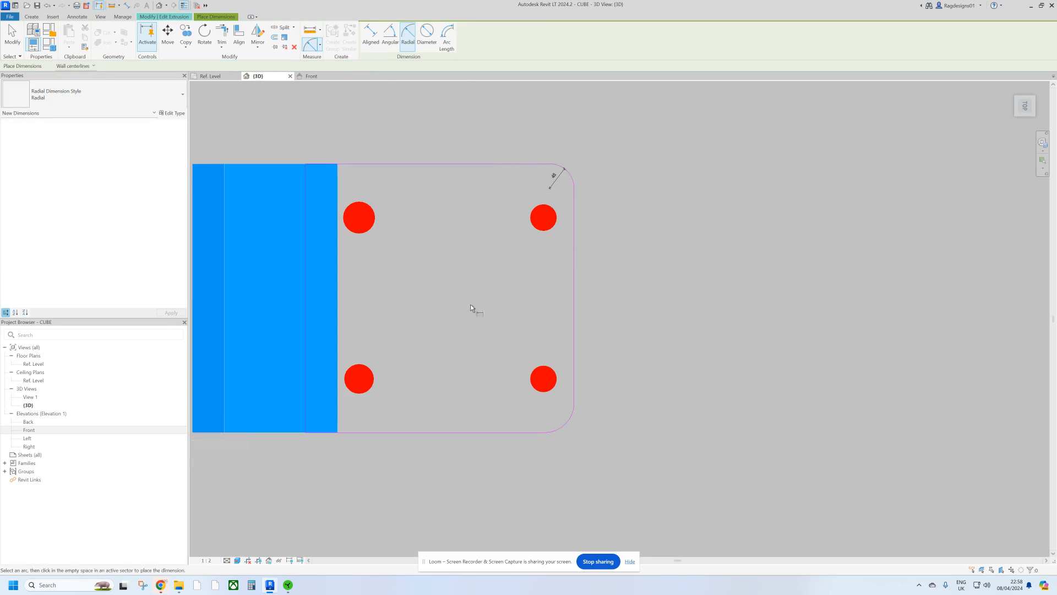
{"action": "left_click", "coordinate": [565, 419]}
{"action": "left_click", "coordinate": [553, 411]}
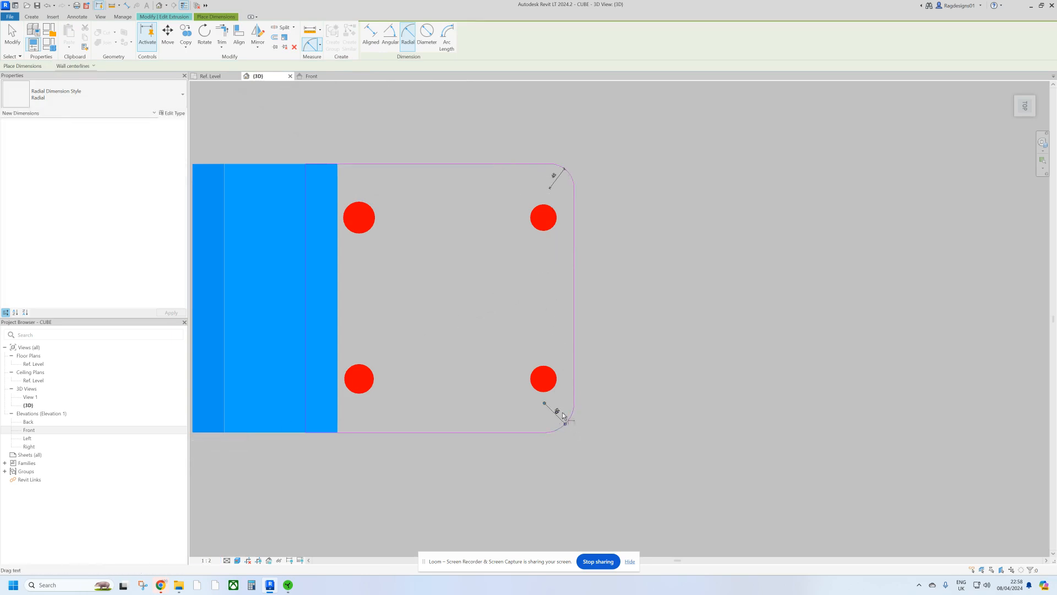
Step: Set the radius of the second corner arc drawn to 45 mm
{"action": "key", "text": "Escape"}
{"action": "key", "text": "Escape"}
{"action": "left_click", "coordinate": [572, 421]}
{"action": "left_click", "coordinate": [557, 411]}
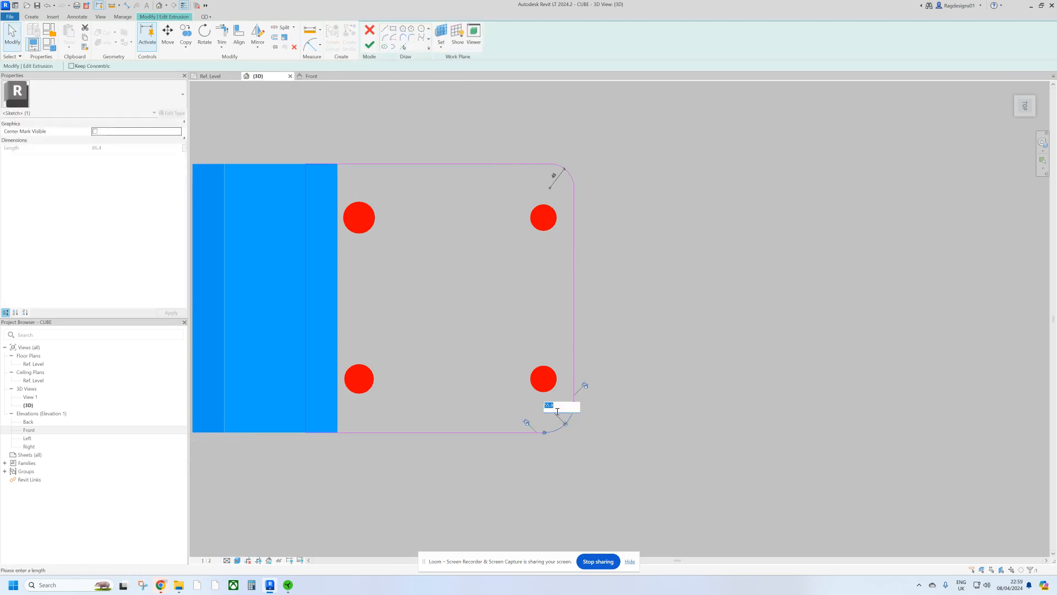
{"action": "type", "text": "45"}
{"action": "key", "text": "Return"}
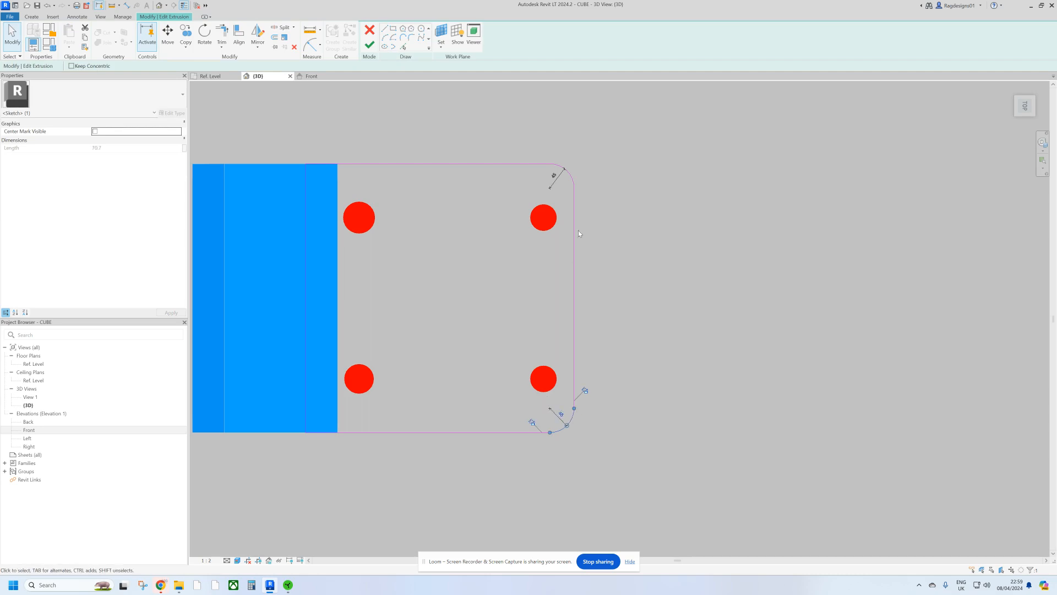
Step: Check the first corner arc's radius and finish editing the seat extrusion's sketch
{"action": "left_click", "coordinate": [570, 180]}
{"action": "left_click", "coordinate": [606, 207]}
{"action": "left_click", "coordinate": [557, 180]}
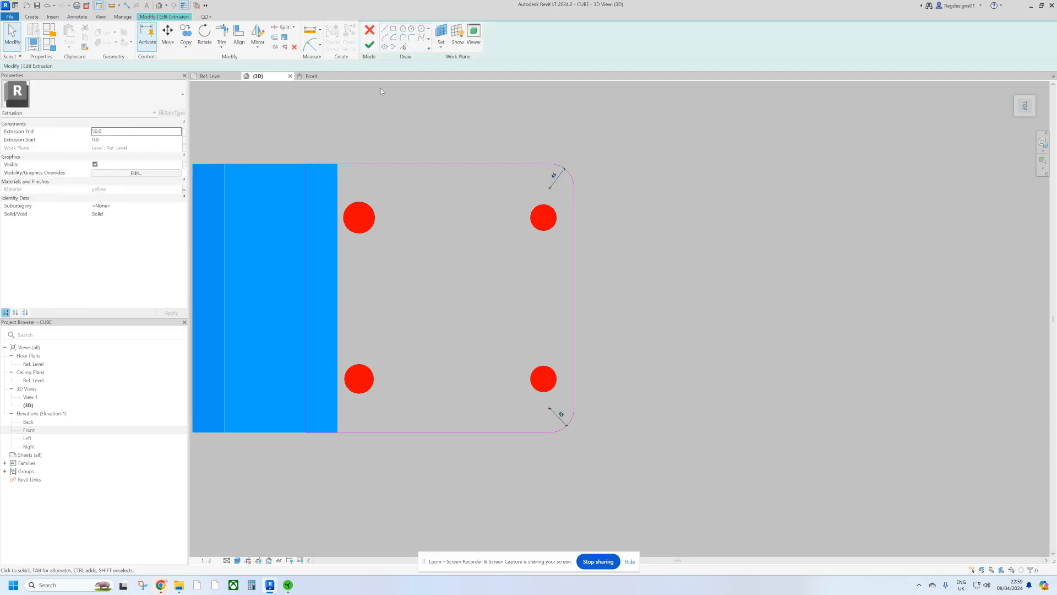
{"action": "left_click", "coordinate": [371, 48]}
{"action": "right_click", "coordinate": [608, 156]}
{"action": "left_click", "coordinate": [623, 163]}
{"action": "right_click", "coordinate": [625, 164]}
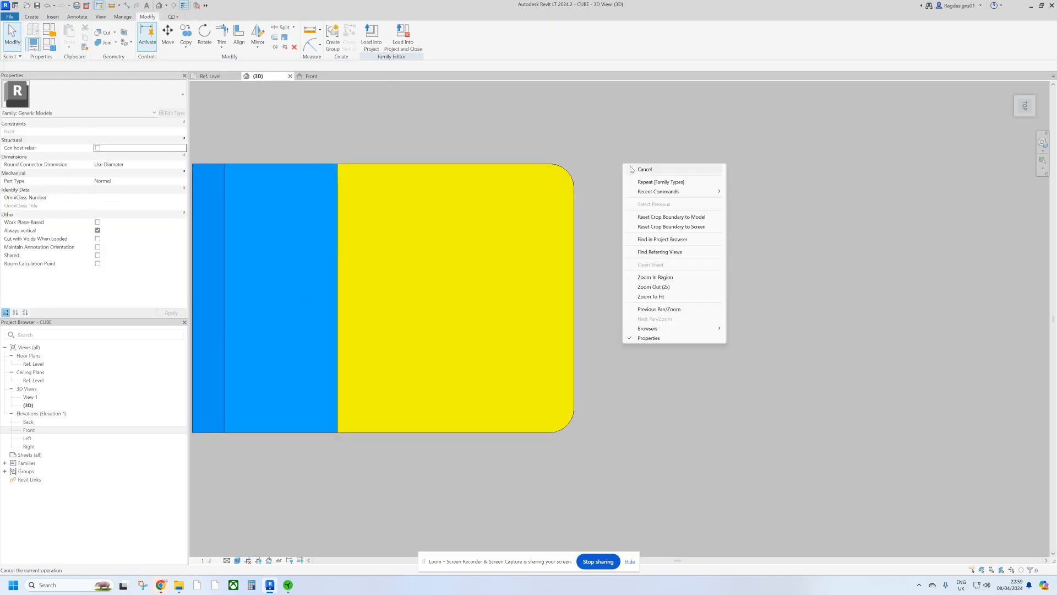
{"action": "left_click", "coordinate": [639, 169]}
Step: Examine the seat's rounded front corners in 3D and return to the top view
{"action": "middle_click_drag", "start_coordinate": [664, 266], "coordinate": [547, 372], "text": "shift"}
{"action": "right_click", "coordinate": [640, 216]}
{"action": "left_click", "coordinate": [669, 220]}
{"action": "left_click", "coordinate": [530, 359]}
{"action": "right_click", "coordinate": [615, 283]}
{"action": "left_click", "coordinate": [641, 288]}
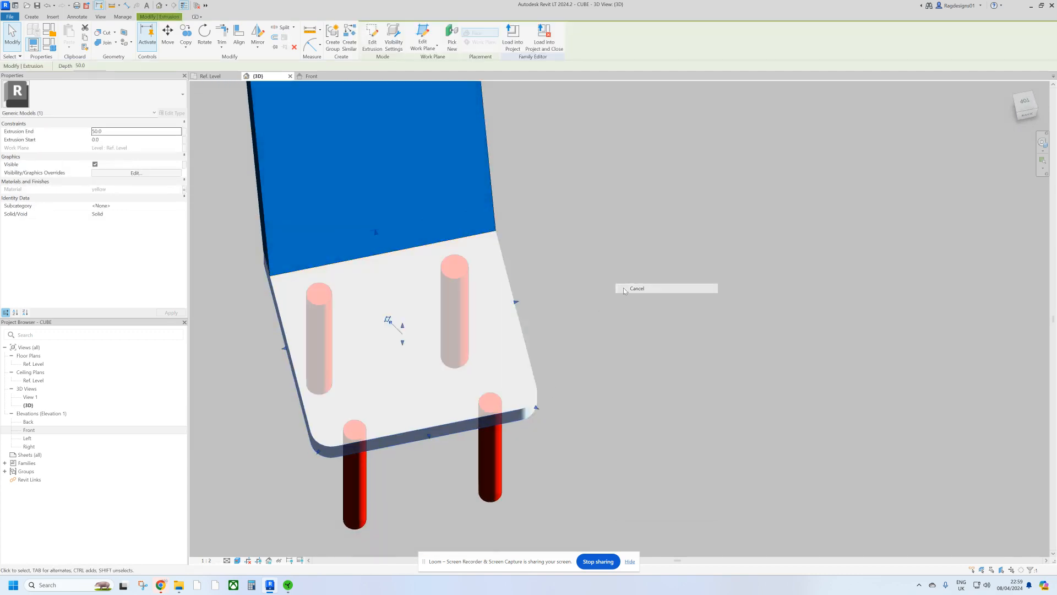
{"action": "middle_click_drag", "start_coordinate": [694, 305], "coordinate": [978, 106], "text": "shift"}
{"action": "left_click", "coordinate": [1025, 101]}
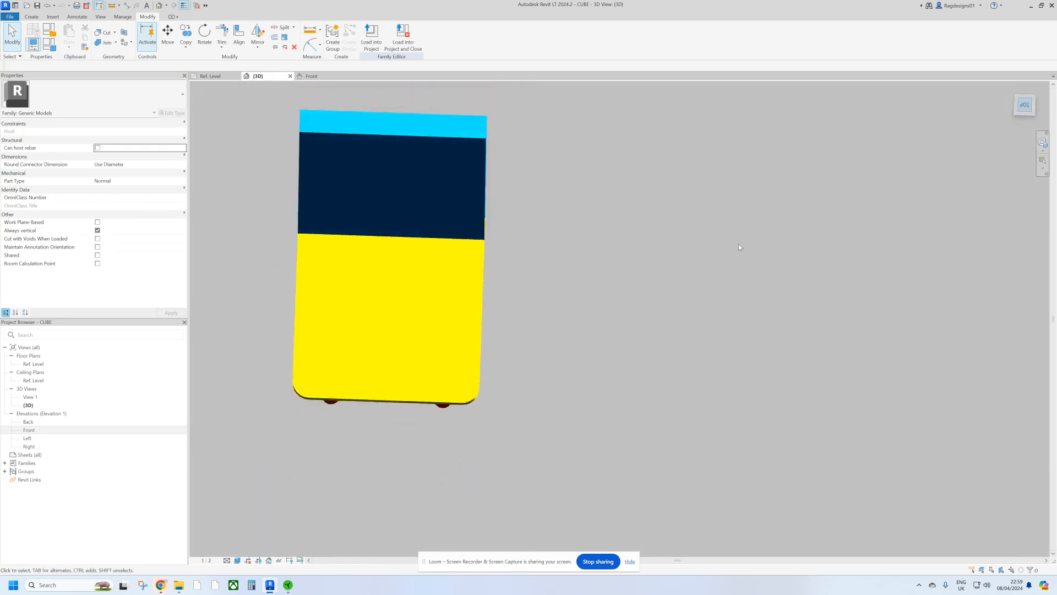
{"action": "left_click", "coordinate": [32, 17]}
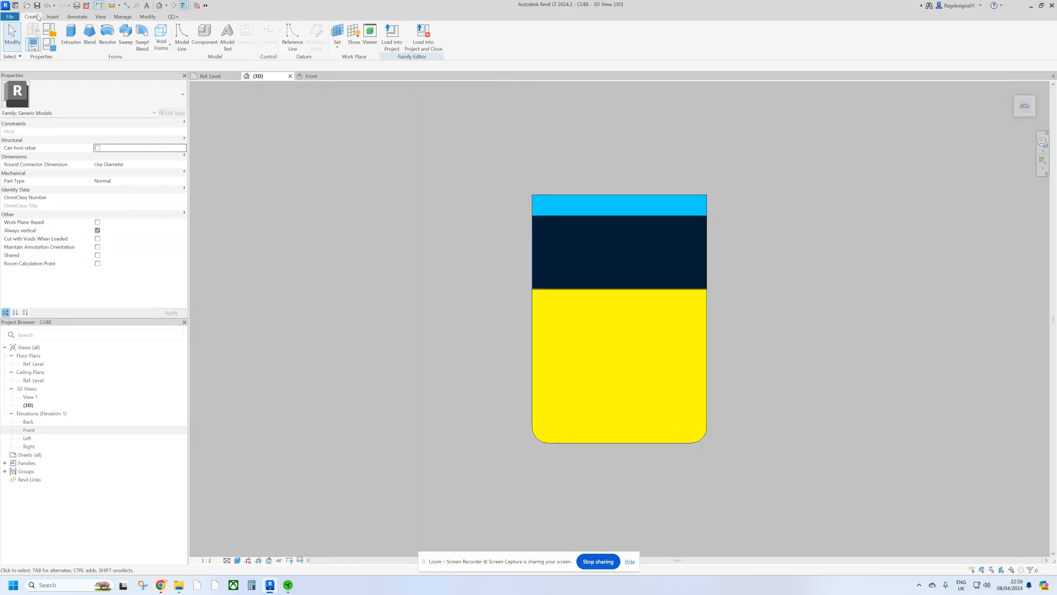
{"action": "left_click", "coordinate": [161, 37]}
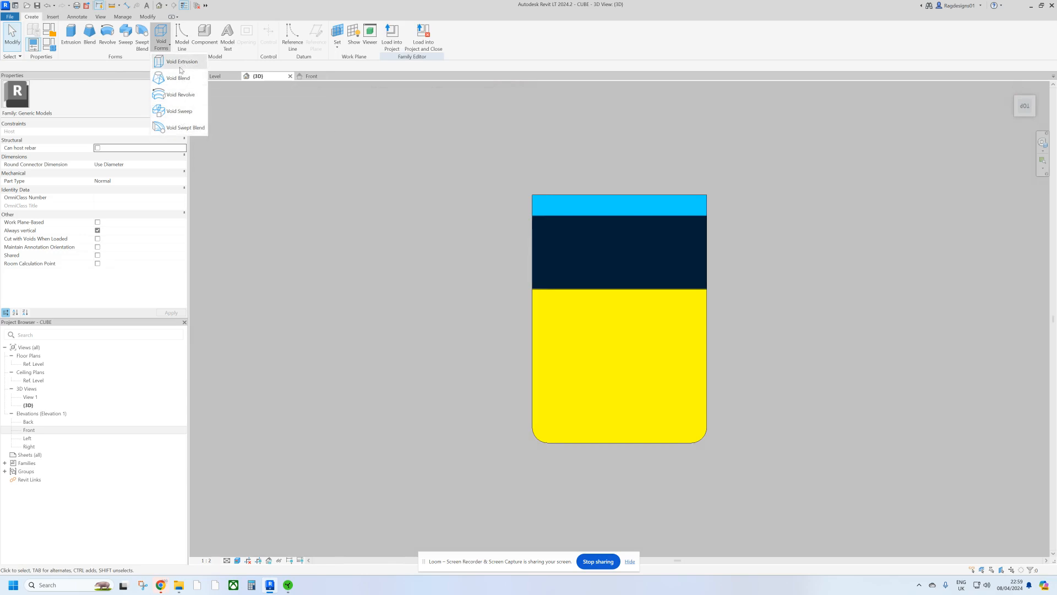
{"action": "right_click", "coordinate": [340, 174]}
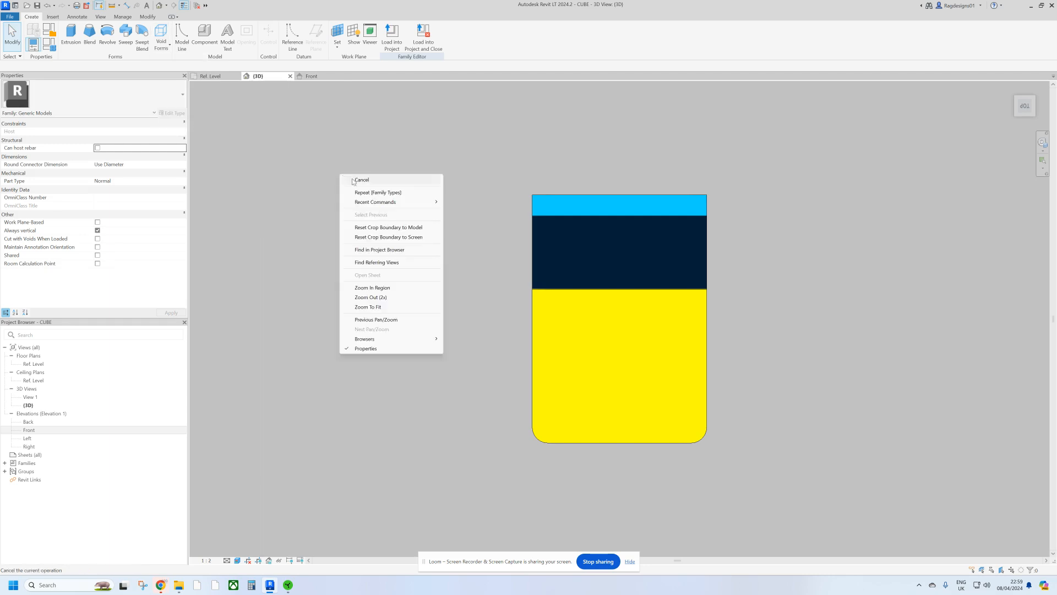
{"action": "left_click", "coordinate": [354, 180]}
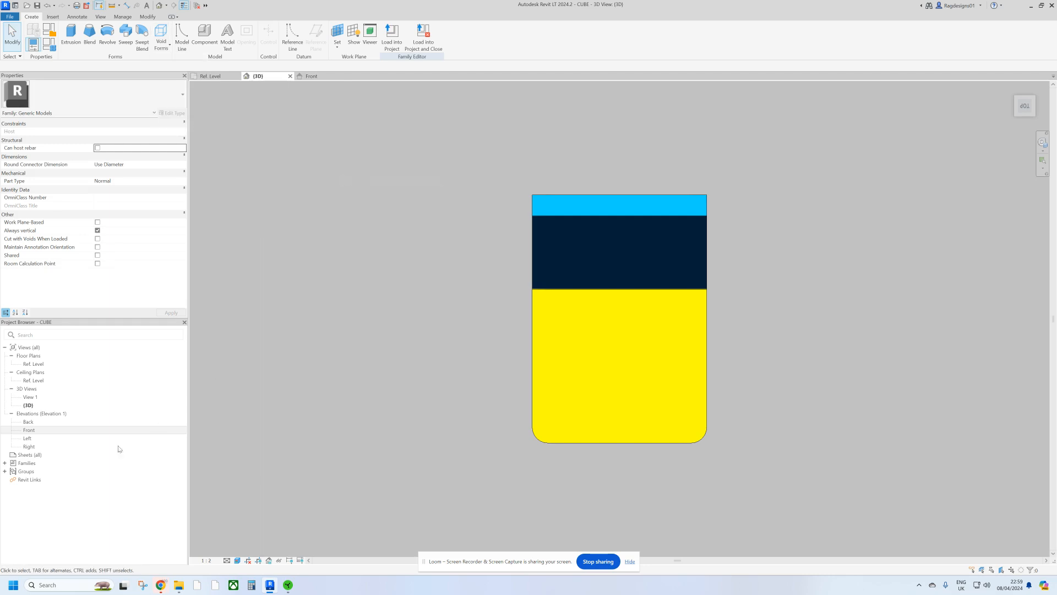
Step: In the Front elevation, select the reference plane along the seat's top face to check its name
{"action": "double_click", "coordinate": [33, 431]}
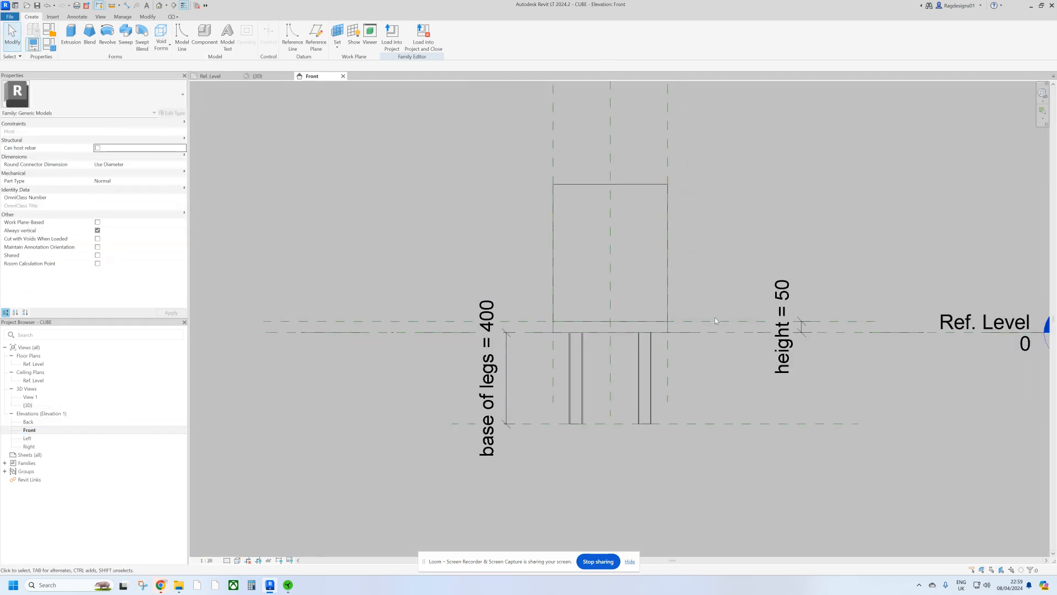
{"action": "left_click", "coordinate": [715, 321]}
{"action": "scroll", "coordinate": [884, 326], "scroll_direction": "up", "scroll_amount": 4}
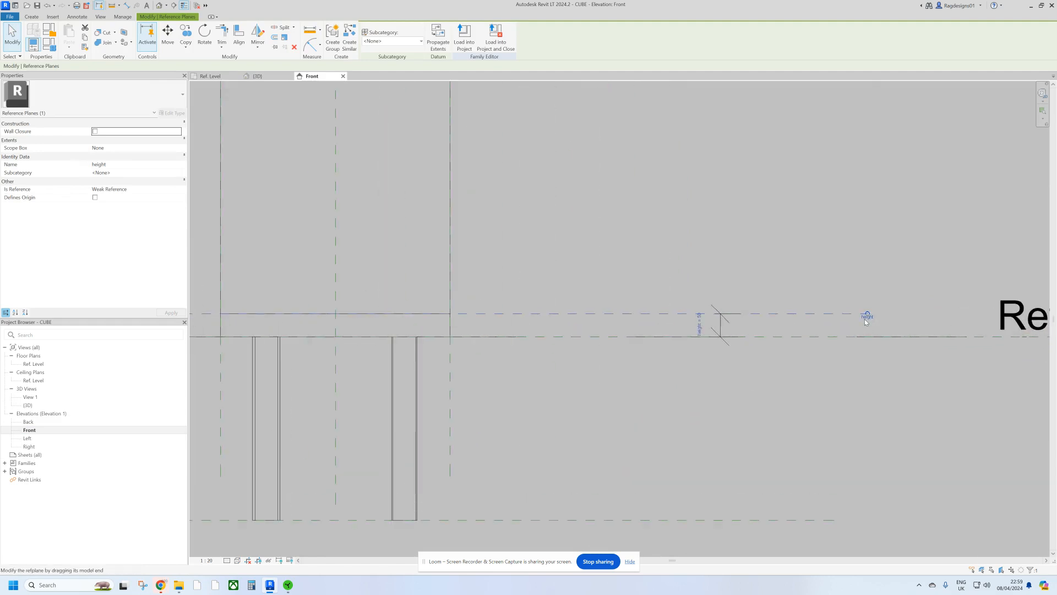
{"action": "scroll", "coordinate": [866, 322], "scroll_direction": "down", "scroll_amount": 2}
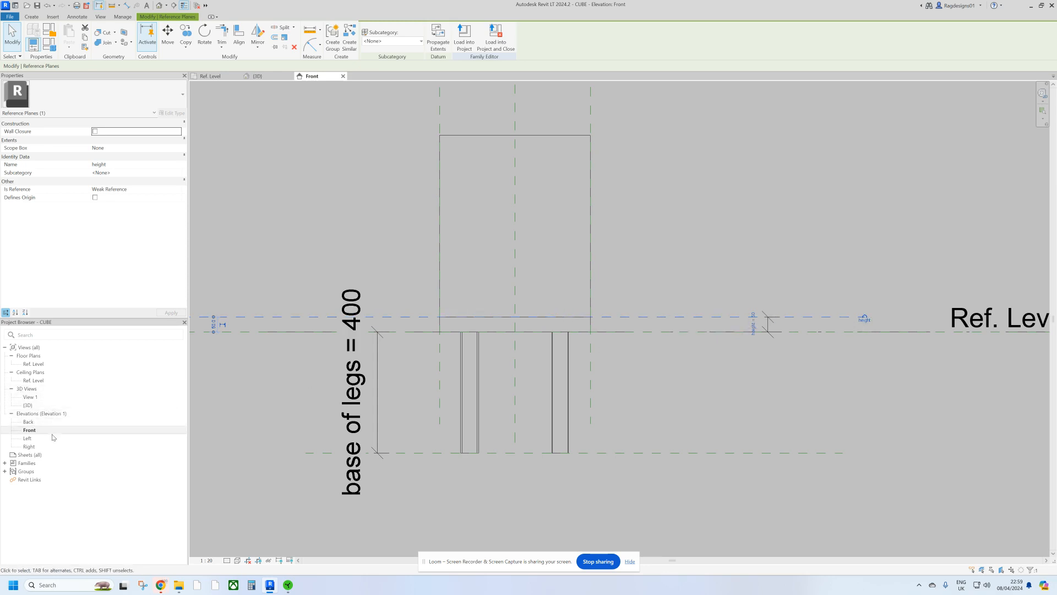
Step: Set the work plane to the reference plane named height and open the Ref. Level floor plan for sketching
{"action": "left_click", "coordinate": [32, 17]}
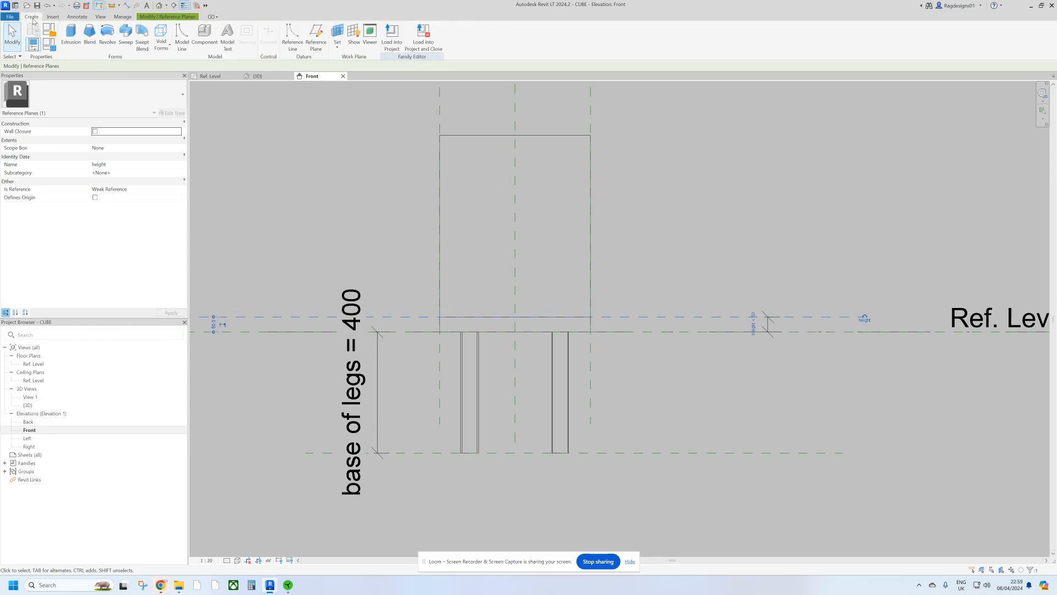
{"action": "left_click", "coordinate": [337, 44]}
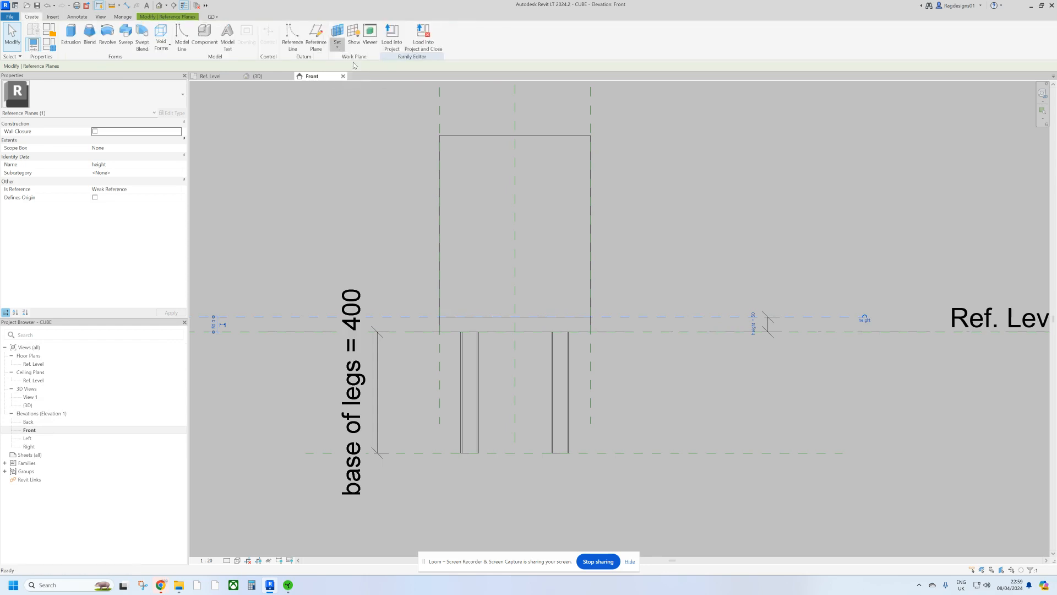
{"action": "left_click", "coordinate": [525, 290]}
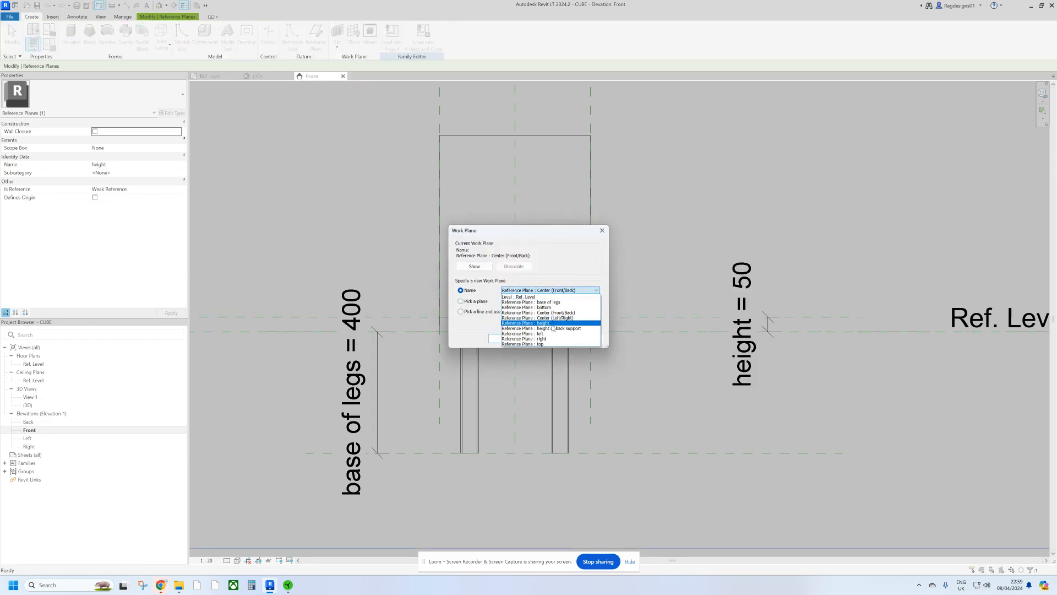
{"action": "left_click", "coordinate": [550, 322]}
{"action": "left_click", "coordinate": [505, 339]}
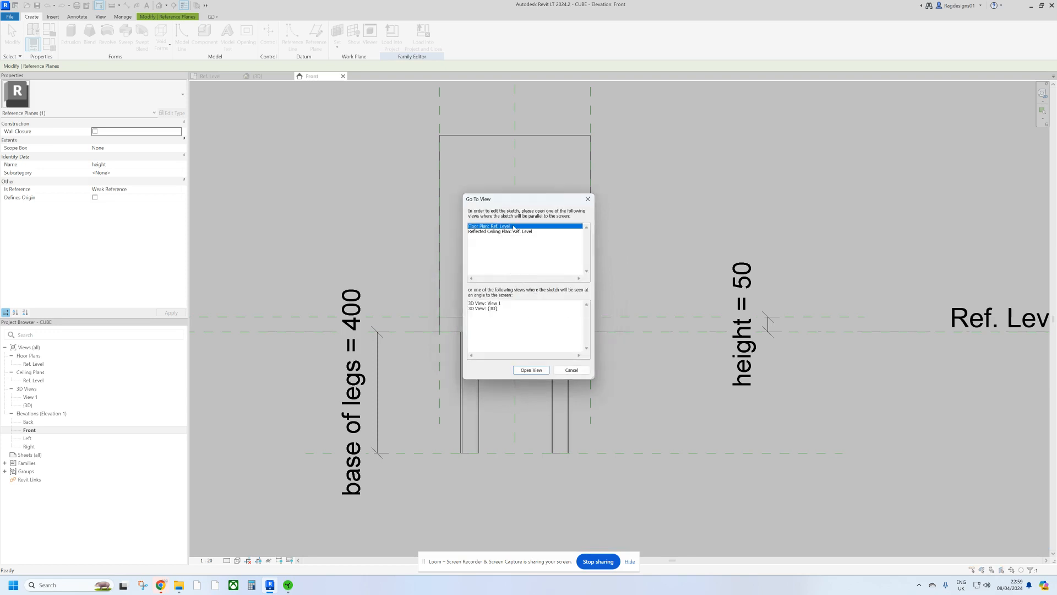
{"action": "left_click", "coordinate": [522, 370]}
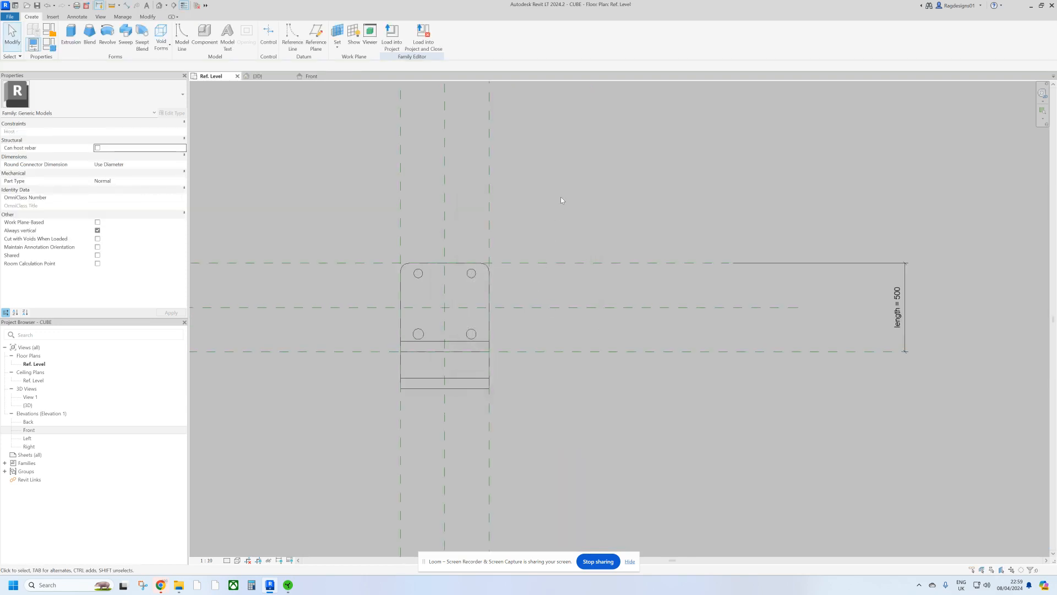
{"action": "right_click", "coordinate": [582, 209]}
{"action": "left_click", "coordinate": [585, 213]}
{"action": "left_click", "coordinate": [71, 34]}
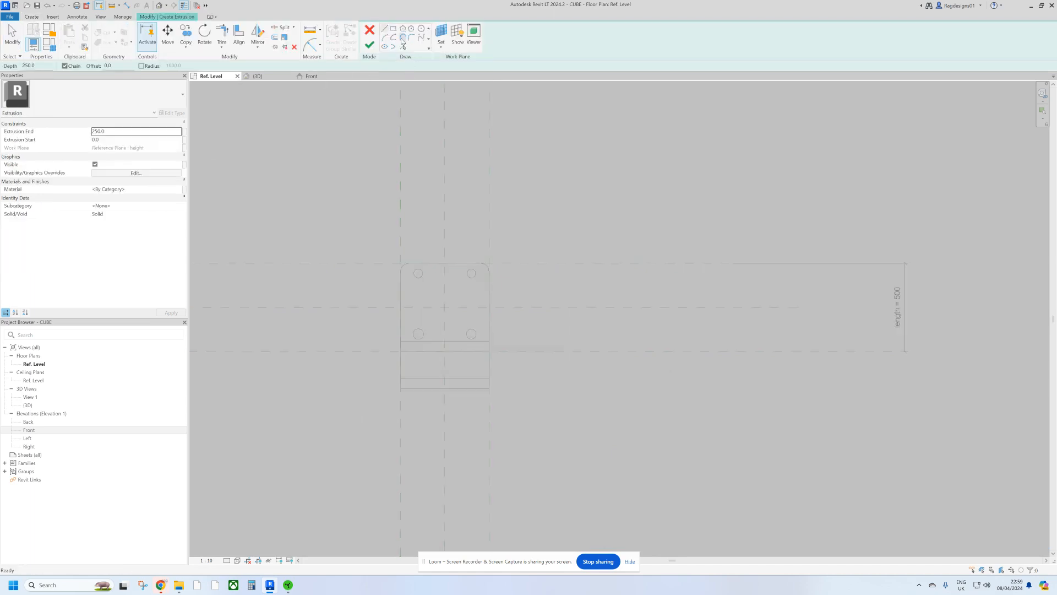
{"action": "left_click", "coordinate": [422, 37]}
{"action": "scroll", "coordinate": [401, 264], "scroll_direction": "up", "scroll_amount": 1}
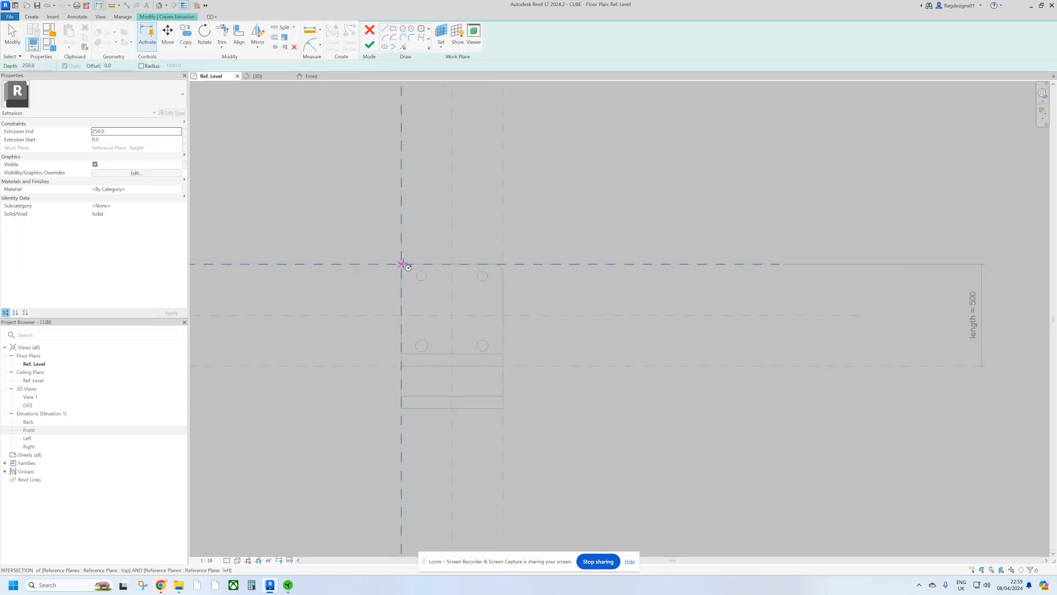
{"action": "key", "text": "Escape"}
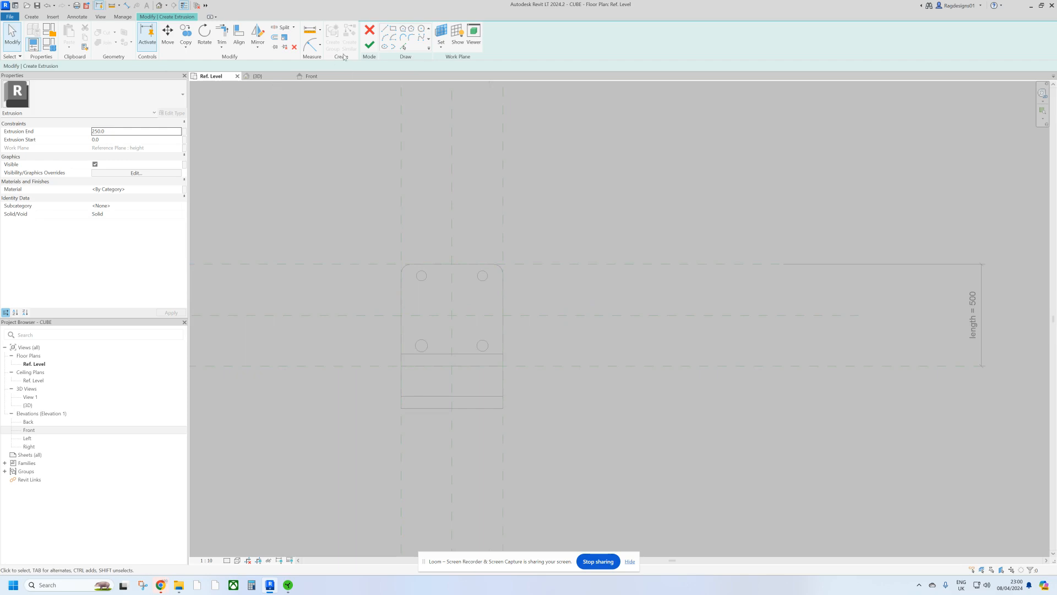
{"action": "left_click", "coordinate": [373, 32]}
Step: Start a void extrusion and sketch a circle of about 15 mm radius just inside the seat's front-left rounded corner in plan
{"action": "left_click", "coordinate": [31, 16]}
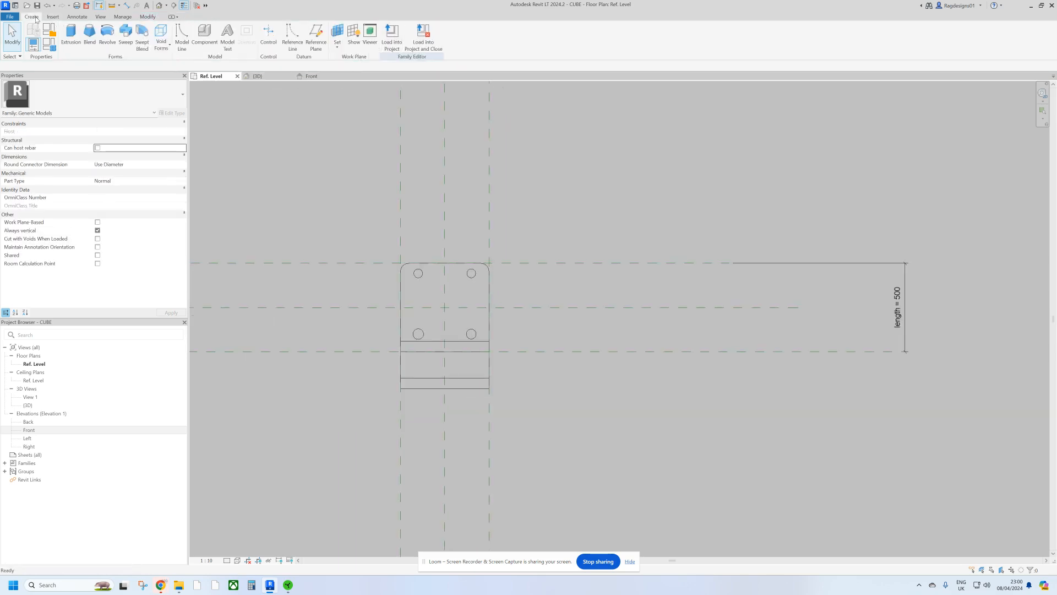
{"action": "left_click", "coordinate": [161, 38]}
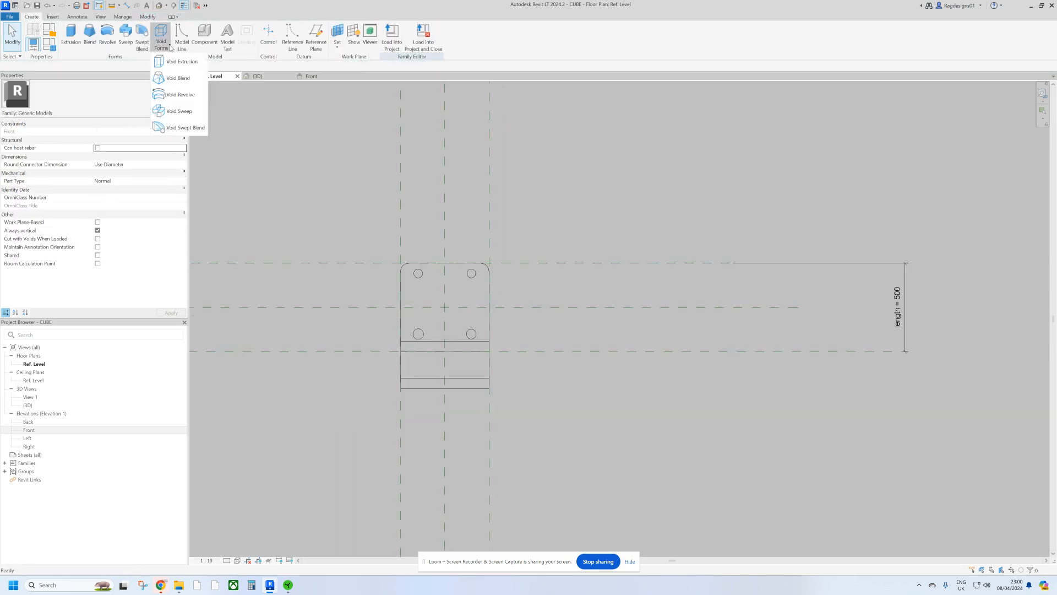
{"action": "left_click", "coordinate": [178, 63]}
{"action": "left_click", "coordinate": [421, 28]}
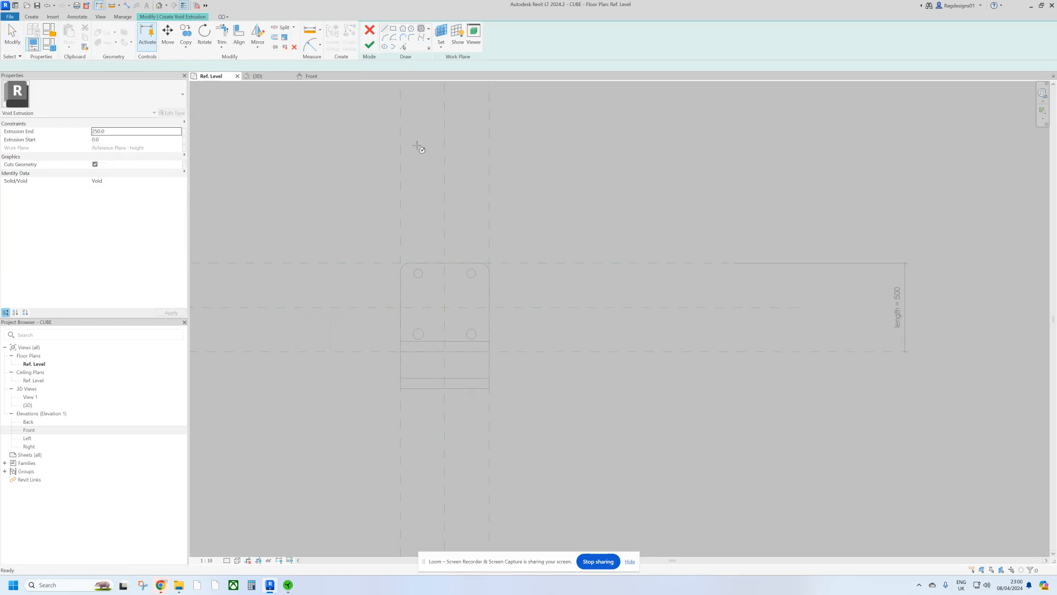
{"action": "scroll", "coordinate": [424, 265], "scroll_direction": "up", "scroll_amount": 2}
{"action": "scroll", "coordinate": [411, 281], "scroll_direction": "up", "scroll_amount": 3}
{"action": "left_click", "coordinate": [359, 270]}
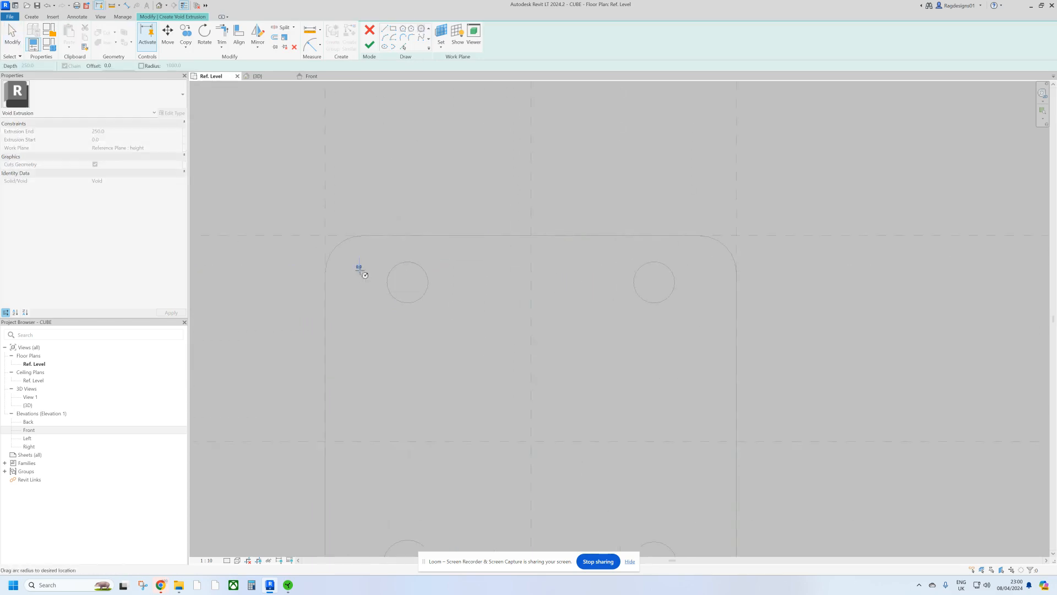
{"action": "left_click", "coordinate": [377, 276]}
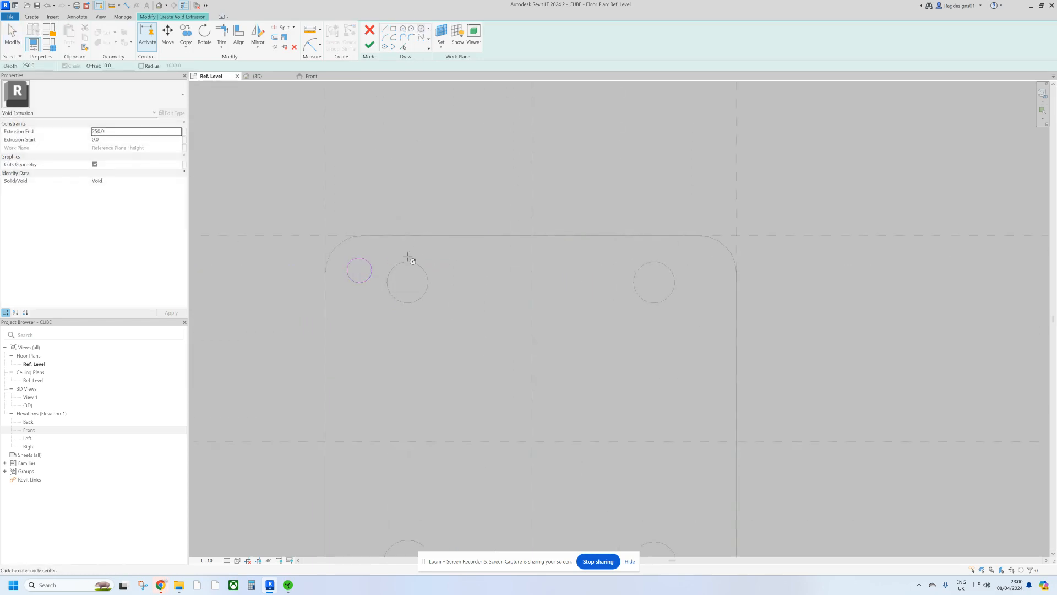
{"action": "key", "text": "Escape"}
{"action": "left_click", "coordinate": [370, 276]}
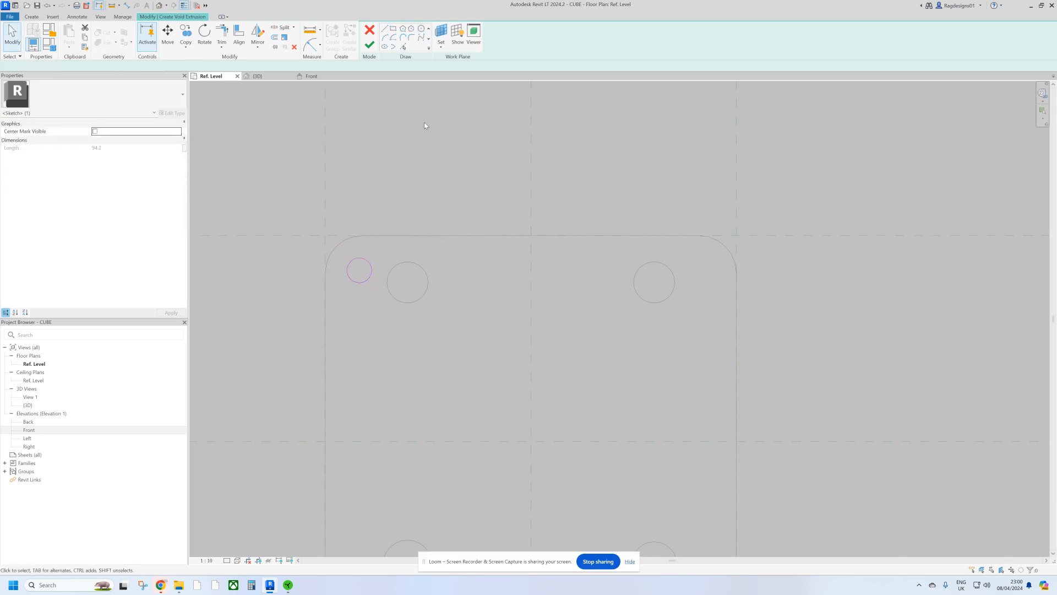
Step: Add aligned dimensions from the left and top reference planes to the centre of the void circle
{"action": "left_click", "coordinate": [312, 50]}
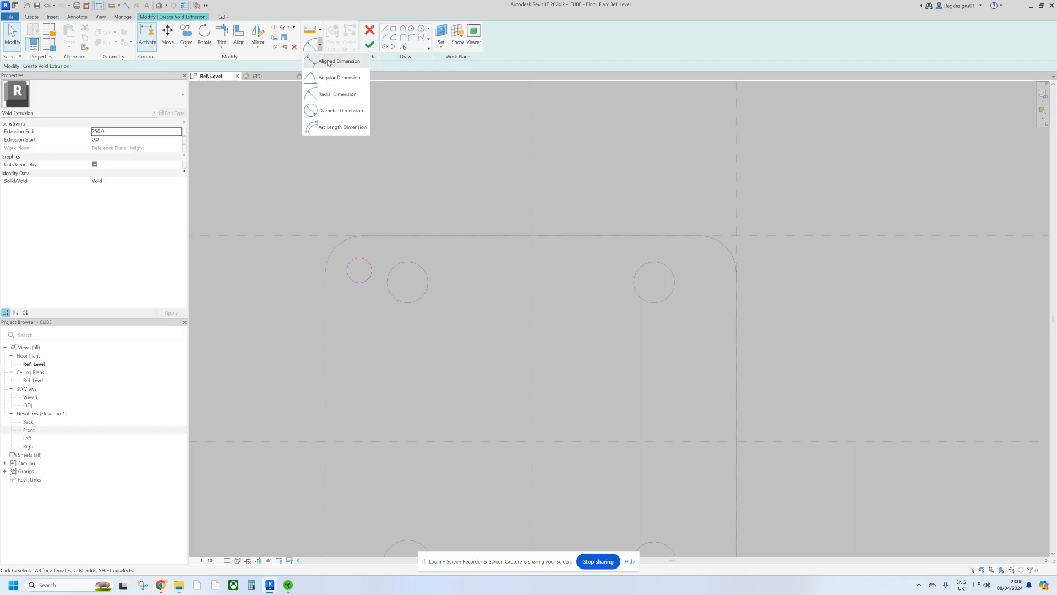
{"action": "left_click", "coordinate": [330, 64]}
{"action": "left_click", "coordinate": [325, 301]}
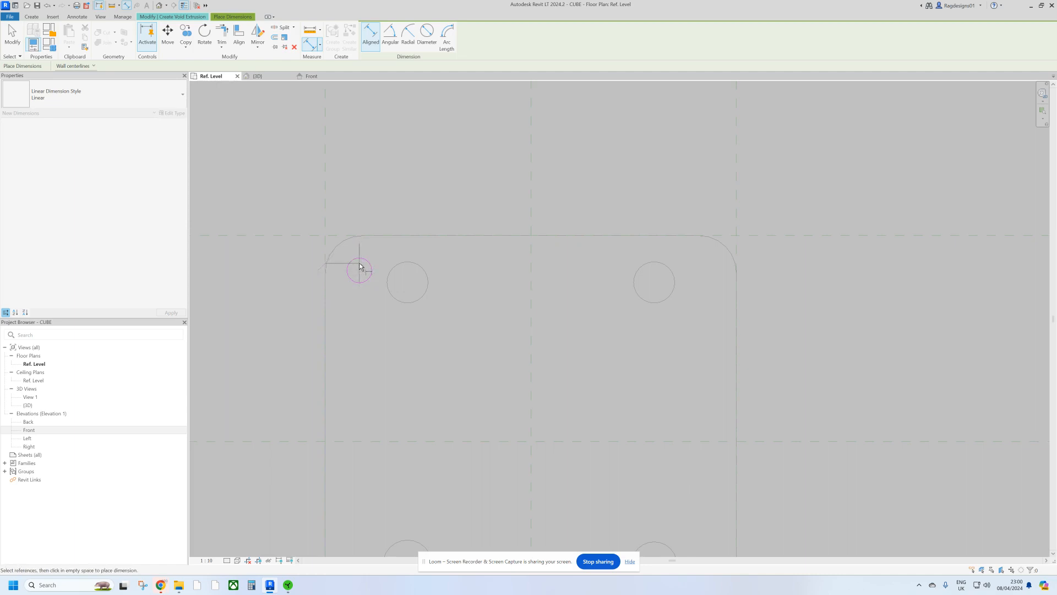
{"action": "left_click", "coordinate": [359, 269]}
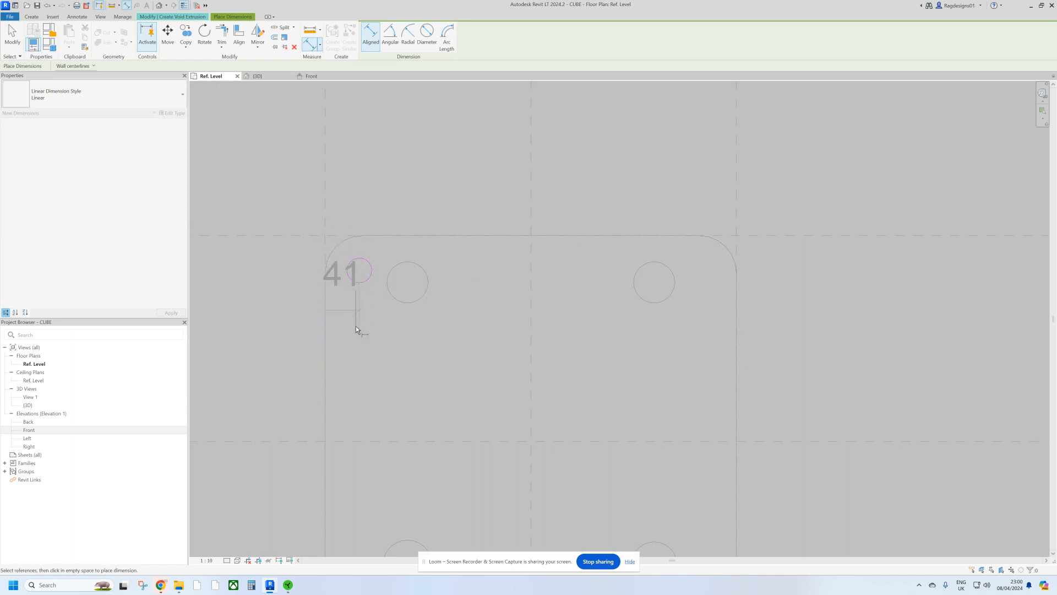
{"action": "left_click", "coordinate": [352, 371]}
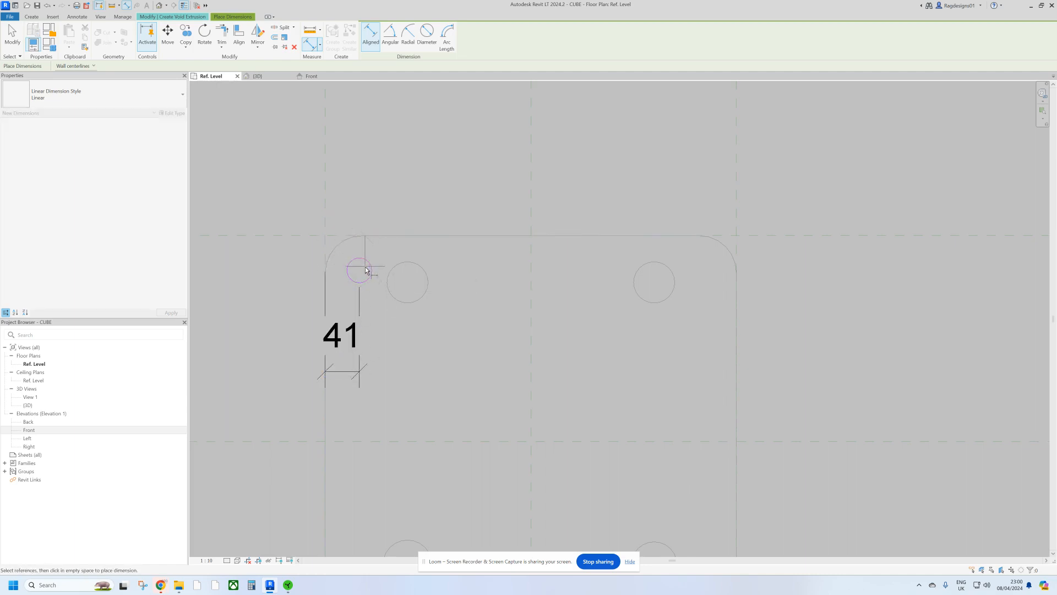
{"action": "left_click", "coordinate": [420, 268]}
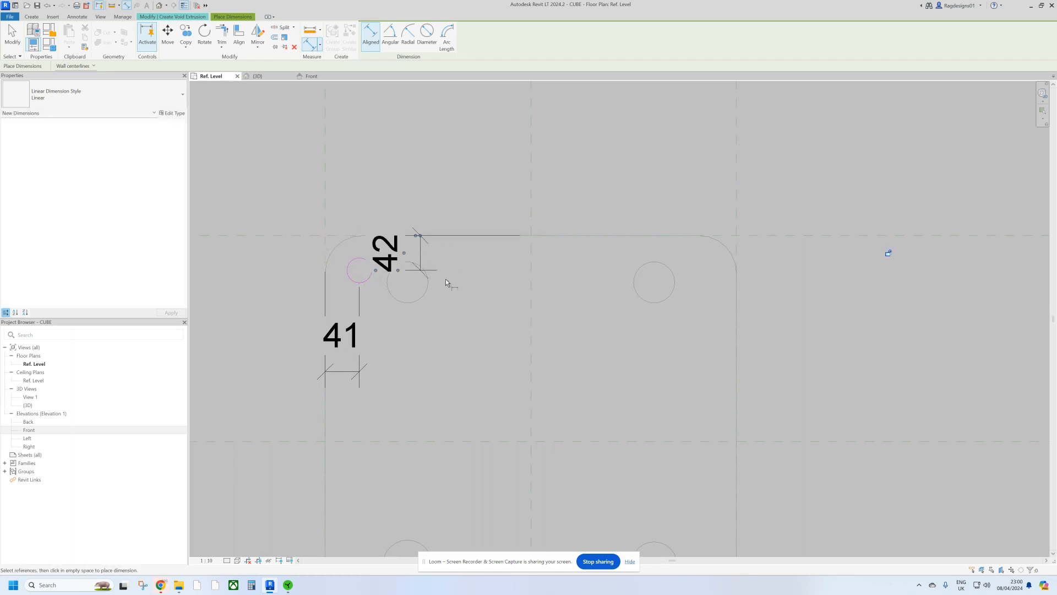
{"action": "key", "text": "Escape"}
{"action": "key", "text": "Escape"}
Step: Set the circle centre's distances from both reference planes to 50 mm and finish the void extrusion's sketch
{"action": "left_click", "coordinate": [371, 278]}
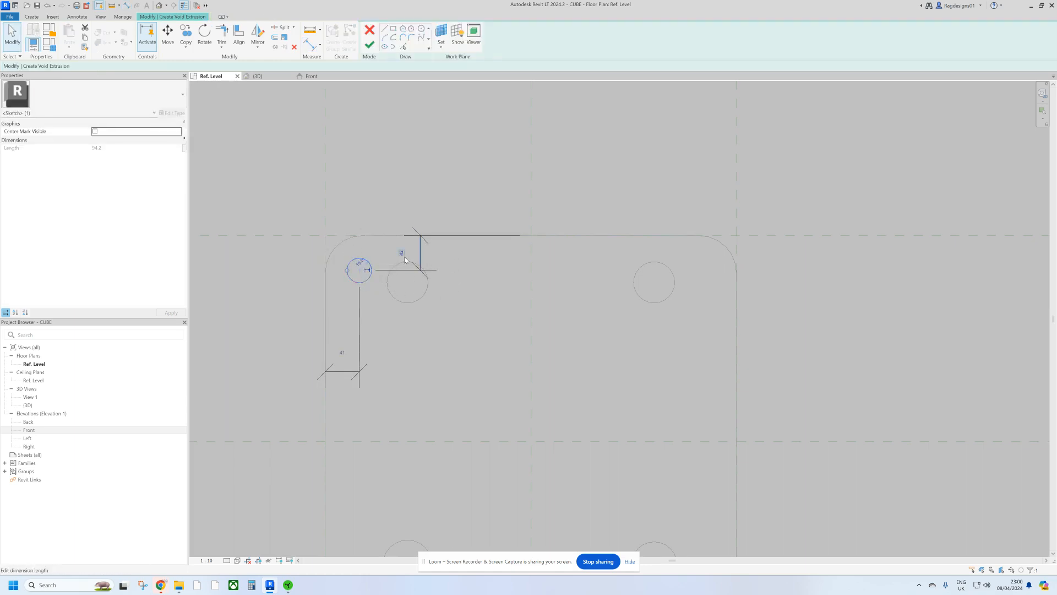
{"action": "left_click", "coordinate": [372, 283]}
{"action": "left_click", "coordinate": [366, 281]}
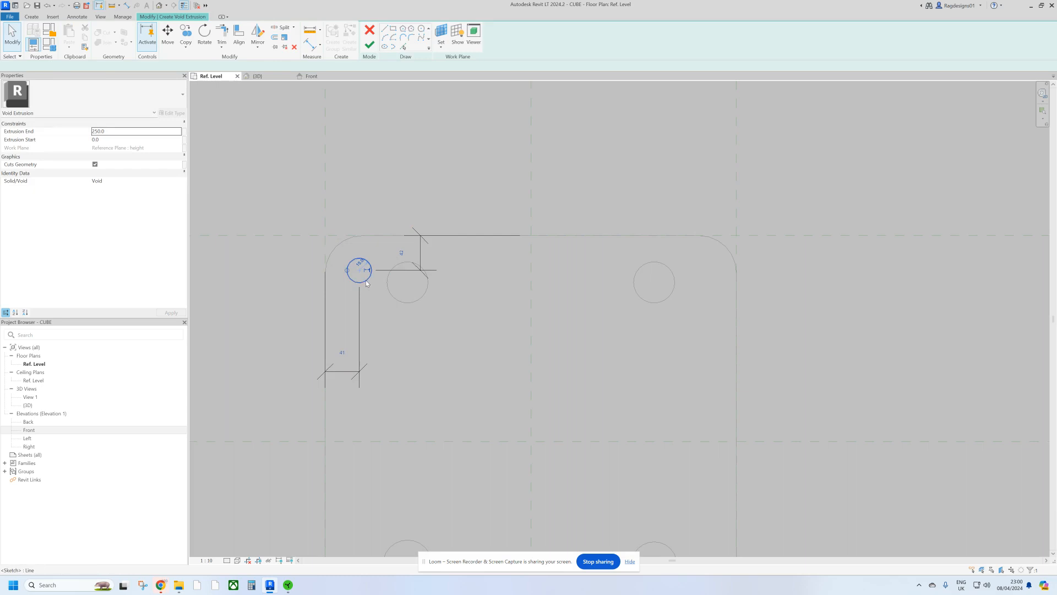
{"action": "left_click", "coordinate": [403, 253]}
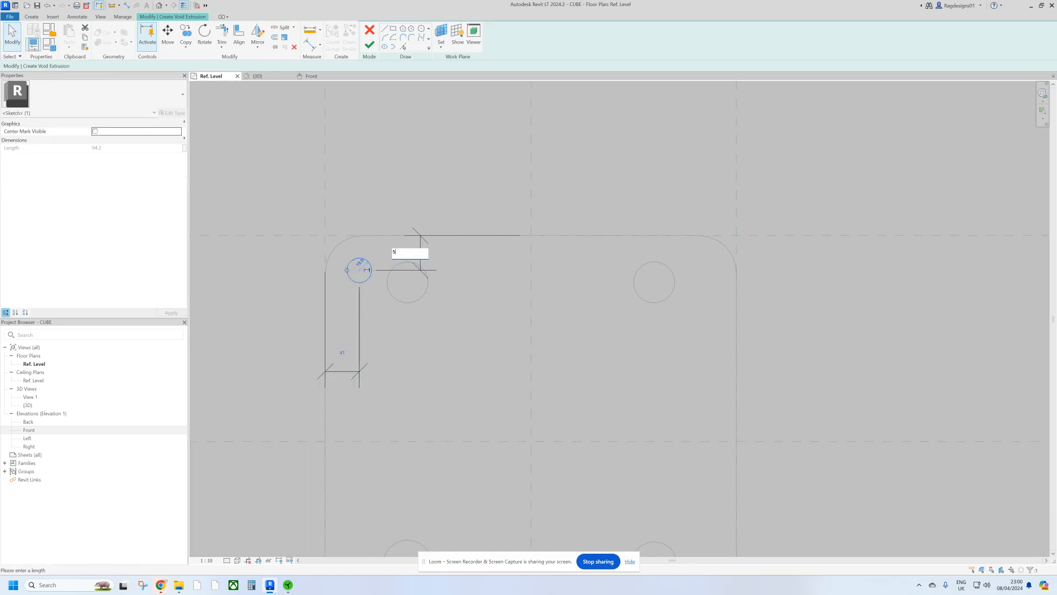
{"action": "type", "text": "50"}
{"action": "key", "text": "Return"}
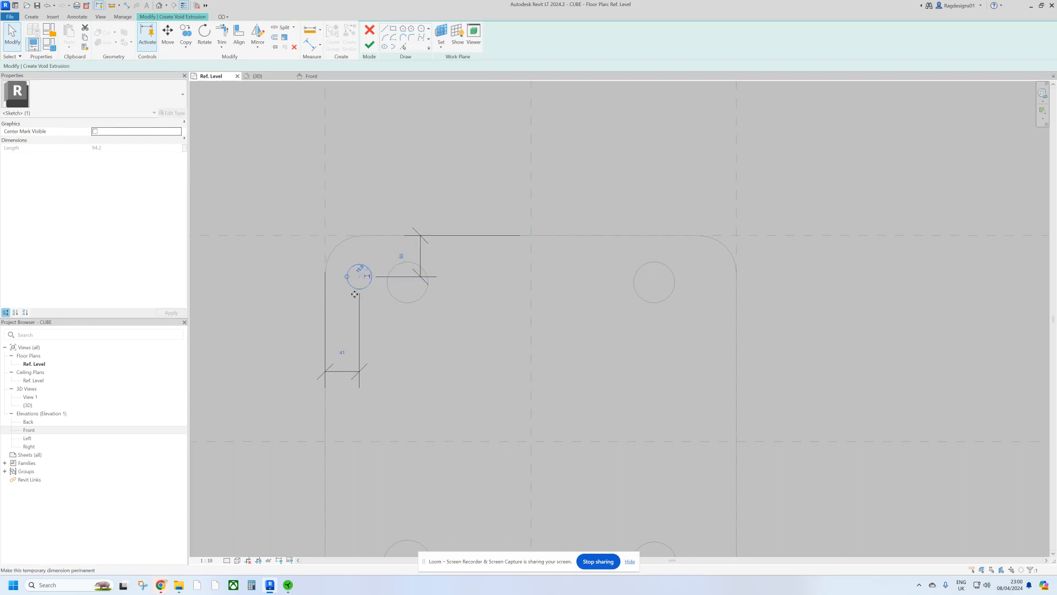
{"action": "left_click", "coordinate": [342, 352]}
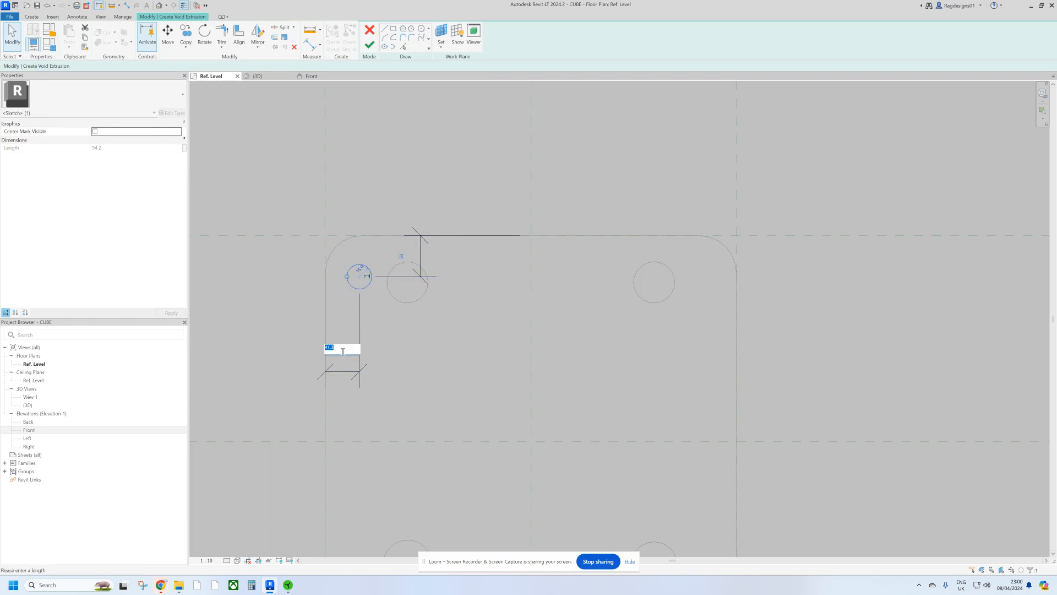
{"action": "type", "text": "50"}
{"action": "key", "text": "Return"}
{"action": "left_click", "coordinate": [368, 142]}
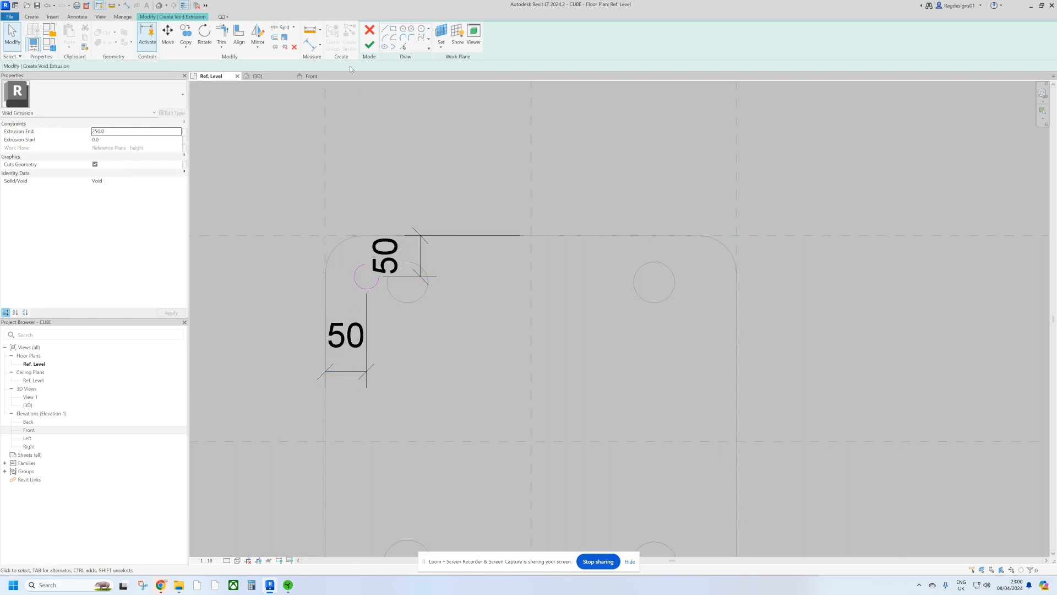
{"action": "left_click", "coordinate": [370, 48]}
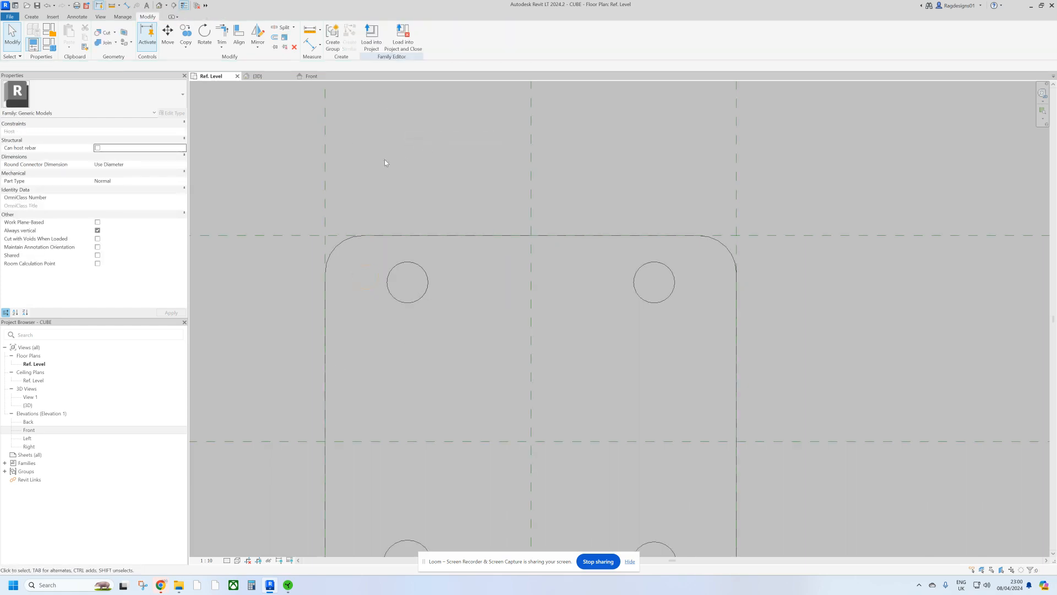
Step: In the 3D view, stretch the void's lower end down to the seat's underside, giving an extrusion start of -50
{"action": "left_click", "coordinate": [159, 5]}
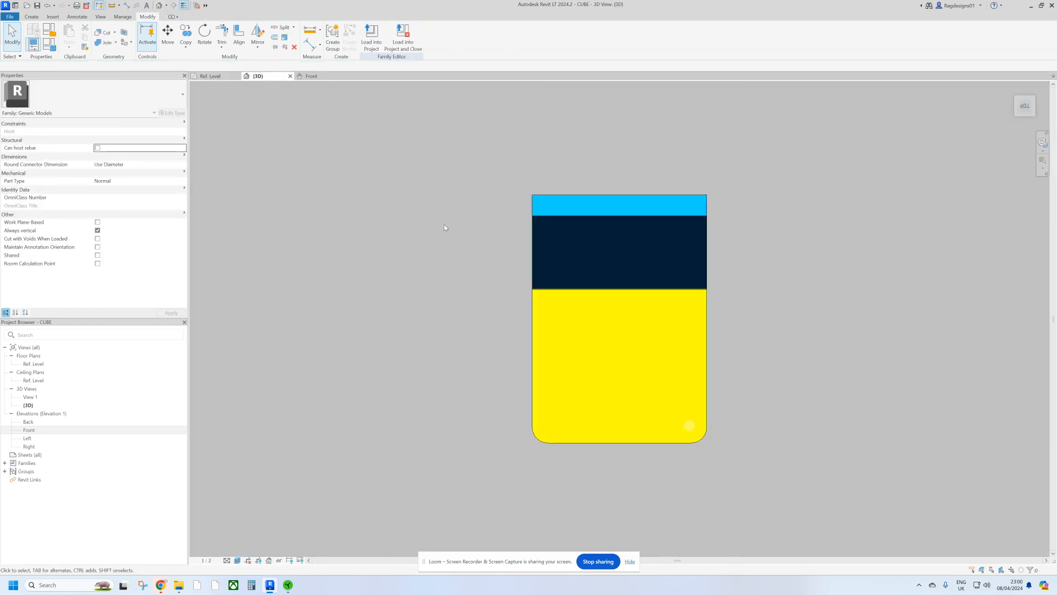
{"action": "middle_click_drag", "start_coordinate": [443, 223], "coordinate": [660, 234], "text": "shift"}
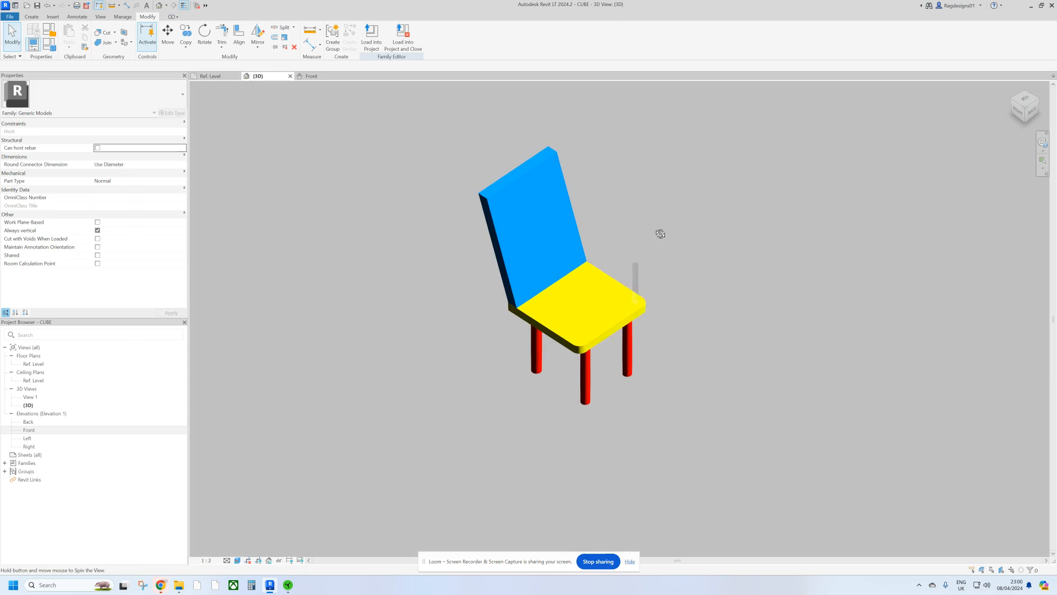
{"action": "left_click", "coordinate": [636, 278]}
{"action": "middle_click_drag", "start_coordinate": [678, 293], "coordinate": [710, 238], "text": "shift"}
{"action": "scroll", "coordinate": [636, 318], "scroll_direction": "up", "scroll_amount": 5}
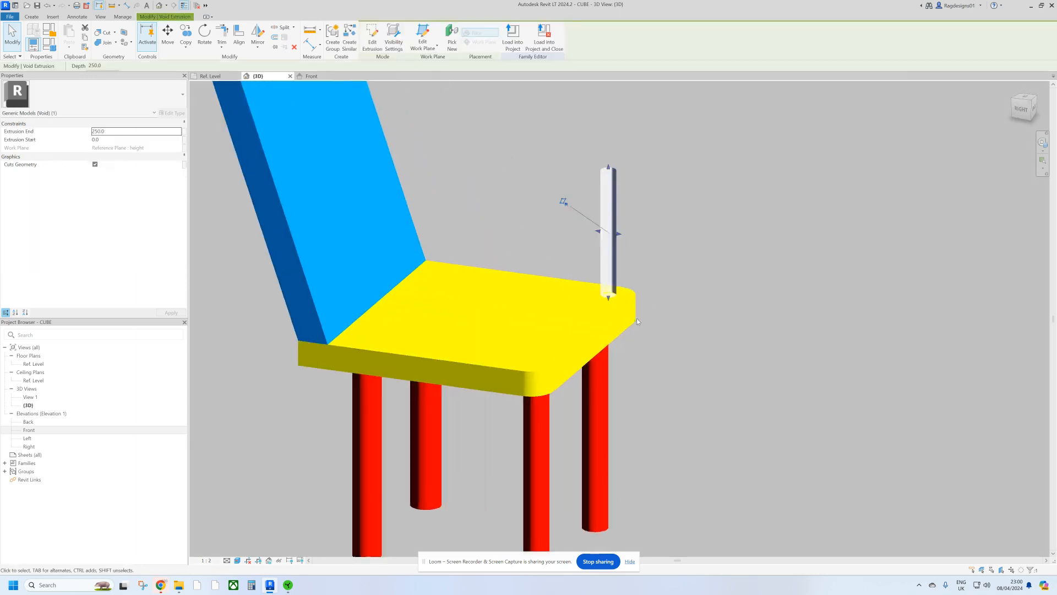
{"action": "left_click_drag", "start_coordinate": [604, 302], "coordinate": [604, 329]}
Step: Lower the void's upper end to the seat's top face, giving an extrusion end of 0, and cut the hole
{"action": "middle_click_drag", "start_coordinate": [687, 314], "coordinate": [642, 322], "text": "shift"}
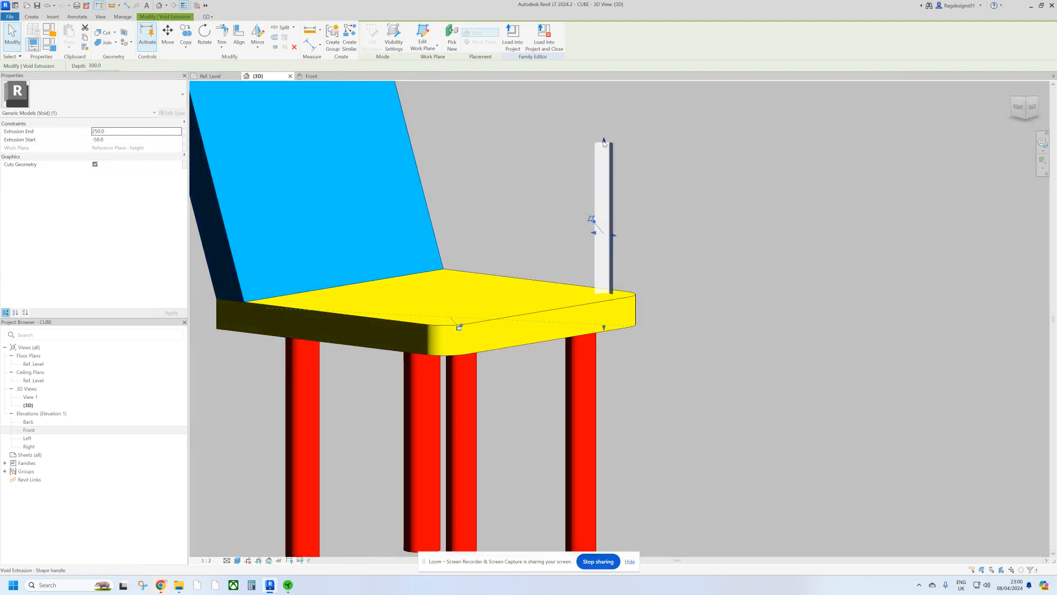
{"action": "left_click_drag", "start_coordinate": [604, 141], "coordinate": [583, 216]}
{"action": "left_click", "coordinate": [684, 242]}
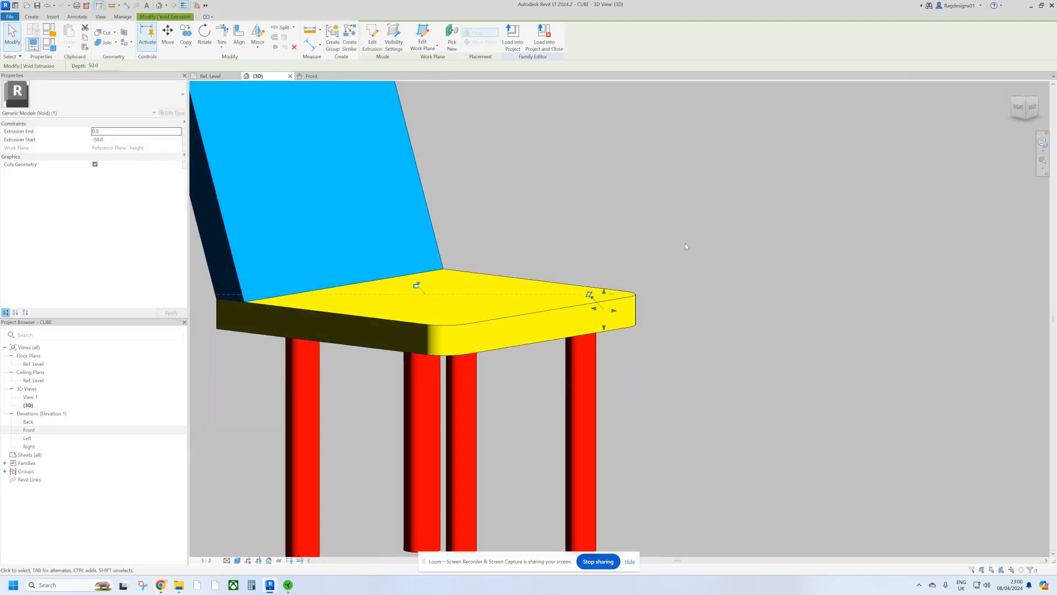
{"action": "middle_click_drag", "start_coordinate": [700, 250], "coordinate": [642, 380], "text": "shift"}
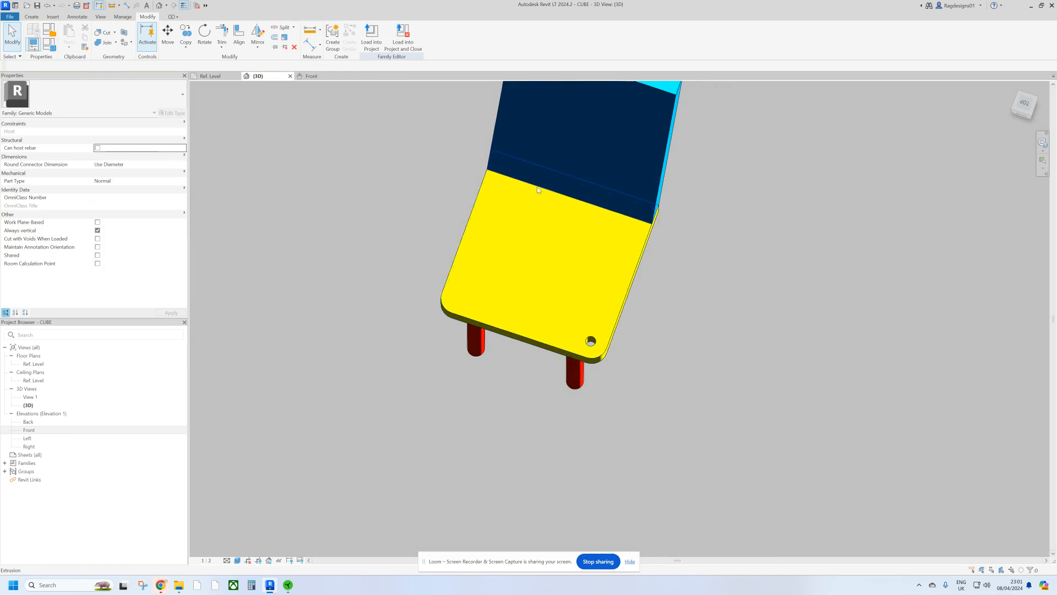
Step: Array the circular void in a straight row of 7 holes along the seat's front edge, seen from above
{"action": "left_click", "coordinate": [590, 341]}
{"action": "left_click", "coordinate": [1025, 104]}
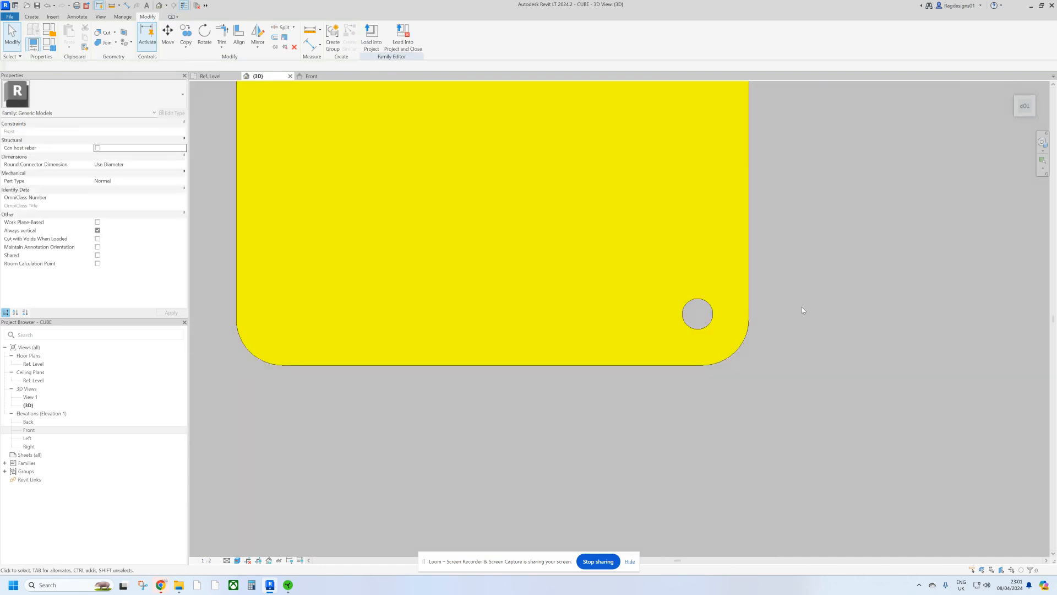
{"action": "left_click", "coordinate": [698, 314]}
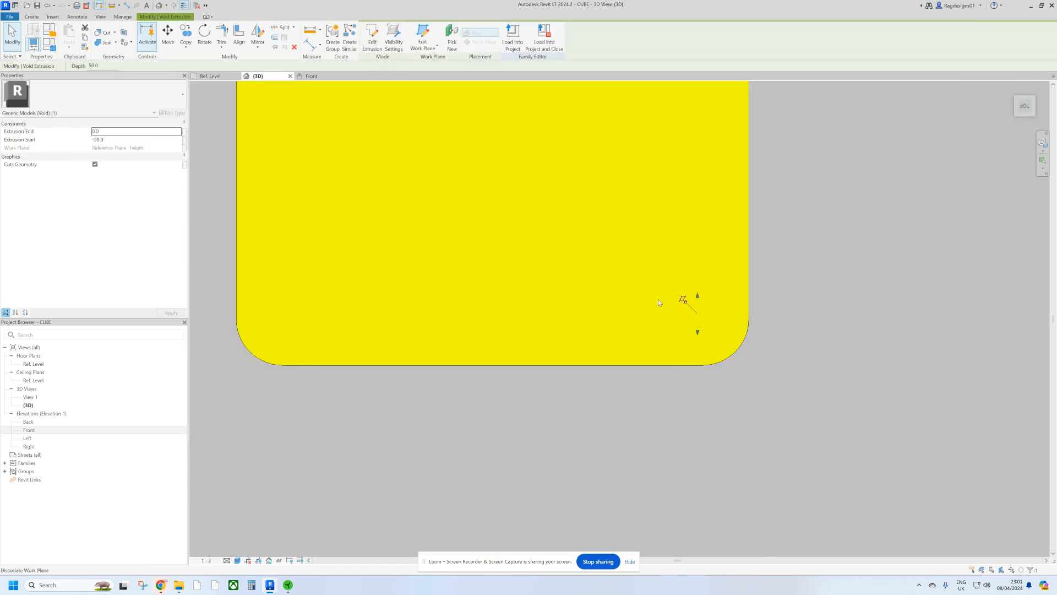
{"action": "left_click", "coordinate": [184, 49]}
{"action": "left_click", "coordinate": [196, 78]}
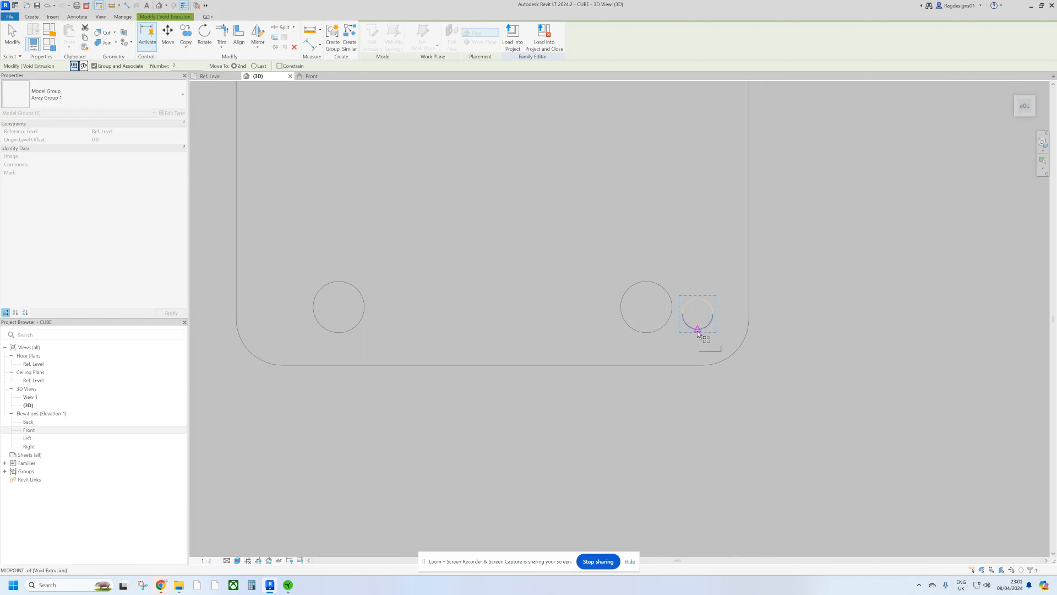
{"action": "left_click", "coordinate": [697, 333]}
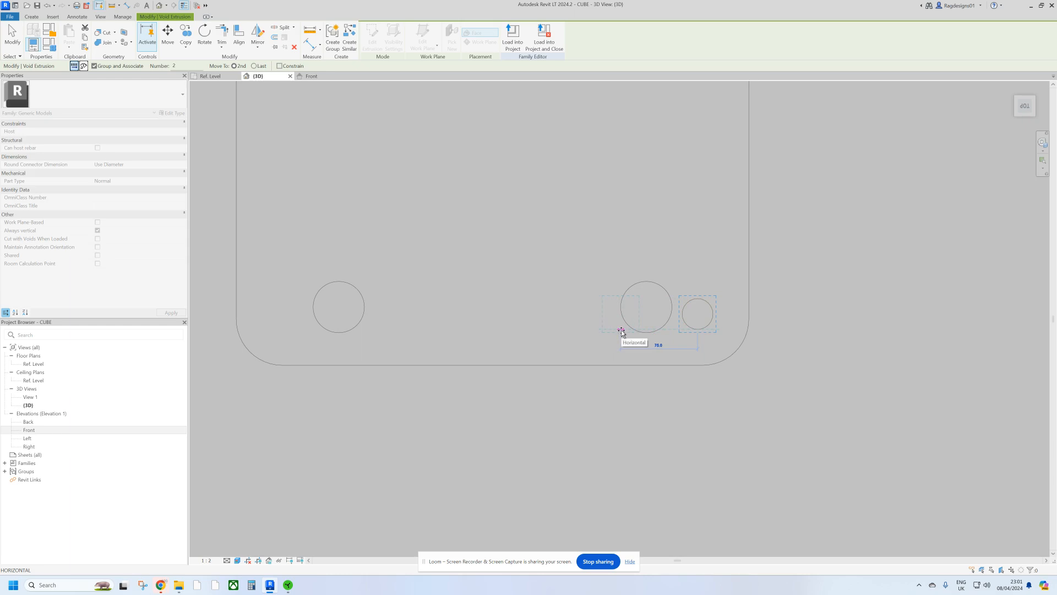
{"action": "left_click", "coordinate": [622, 330]}
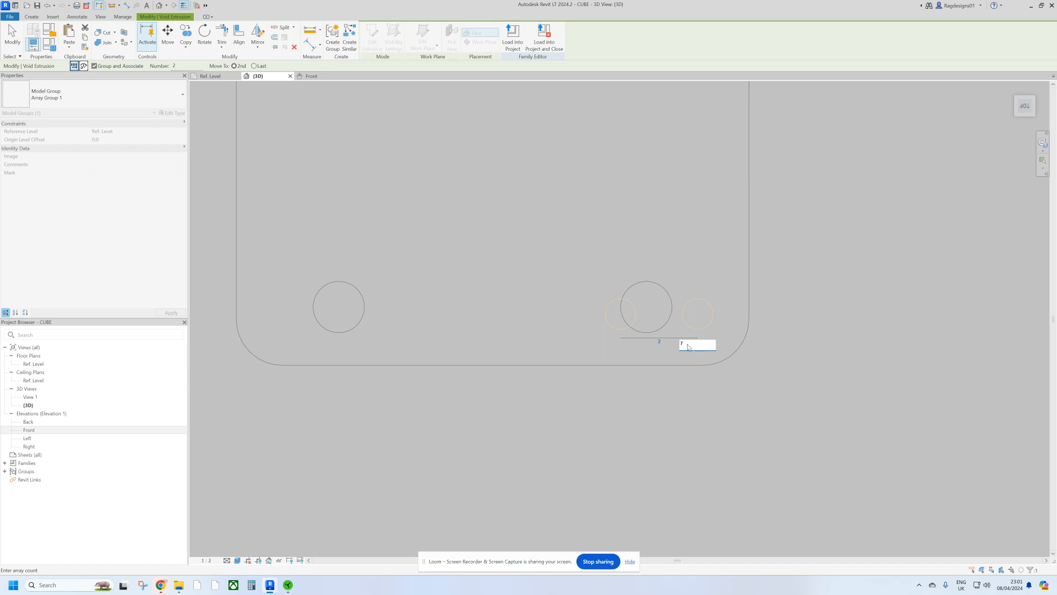
{"action": "key", "text": "Return"}
{"action": "scroll", "coordinate": [687, 321], "scroll_direction": "down", "scroll_amount": 2}
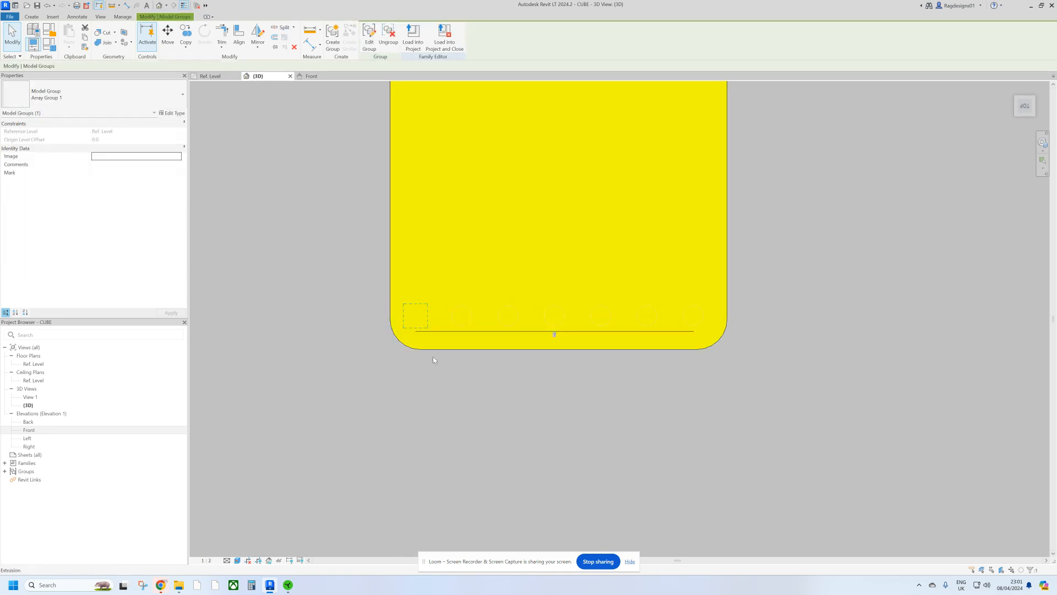
{"action": "left_click", "coordinate": [497, 385]}
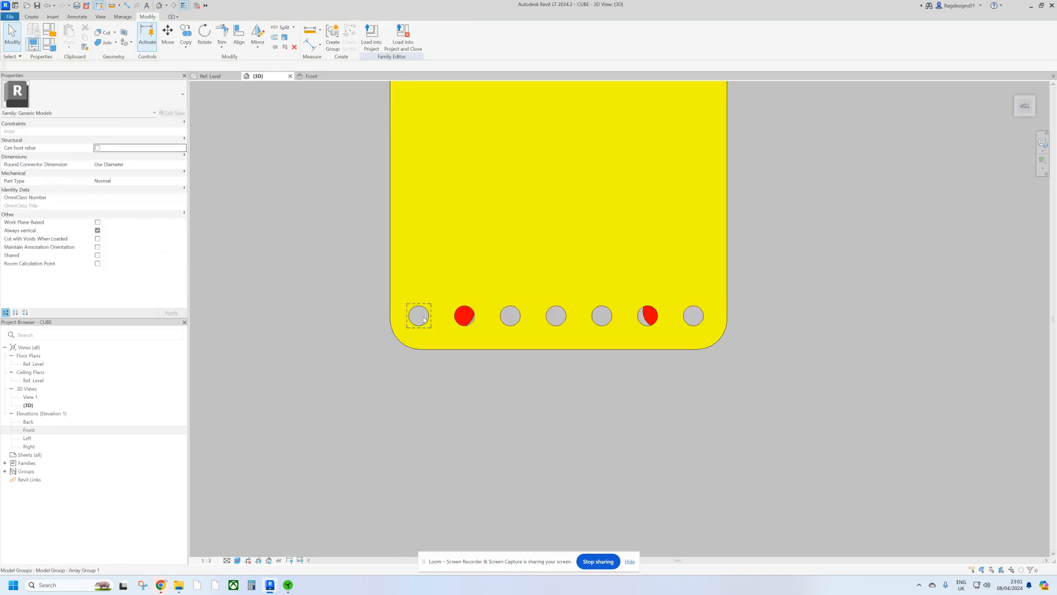
Step: Select all instances of the front hole group and array the row at 75 mm spacing towards the backrest
{"action": "middle_click_drag", "start_coordinate": [491, 387], "coordinate": [494, 274], "text": "shift"}
{"action": "left_click", "coordinate": [467, 273]}
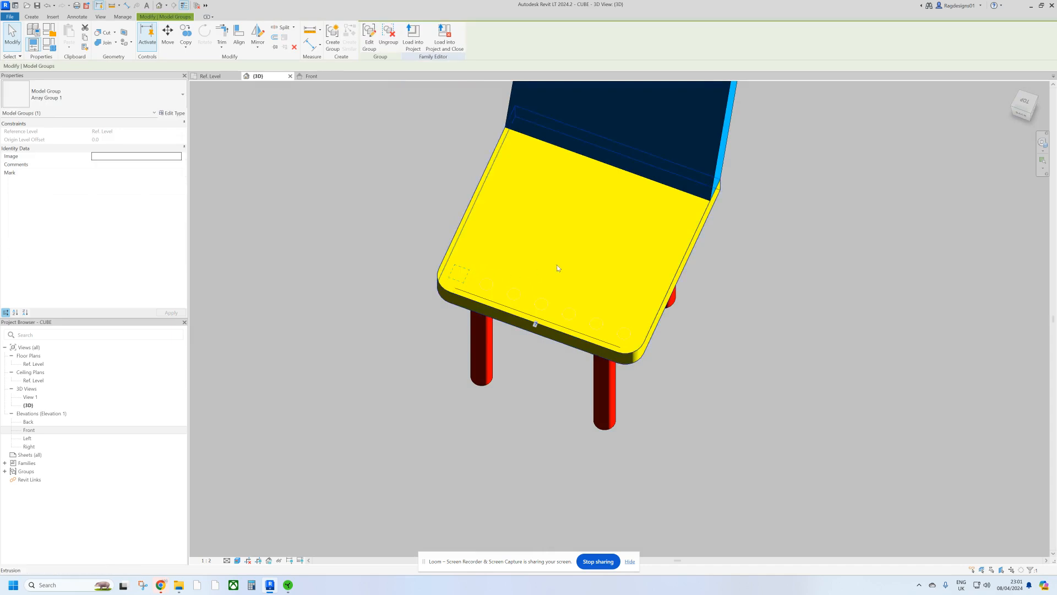
{"action": "left_click", "coordinate": [806, 290]}
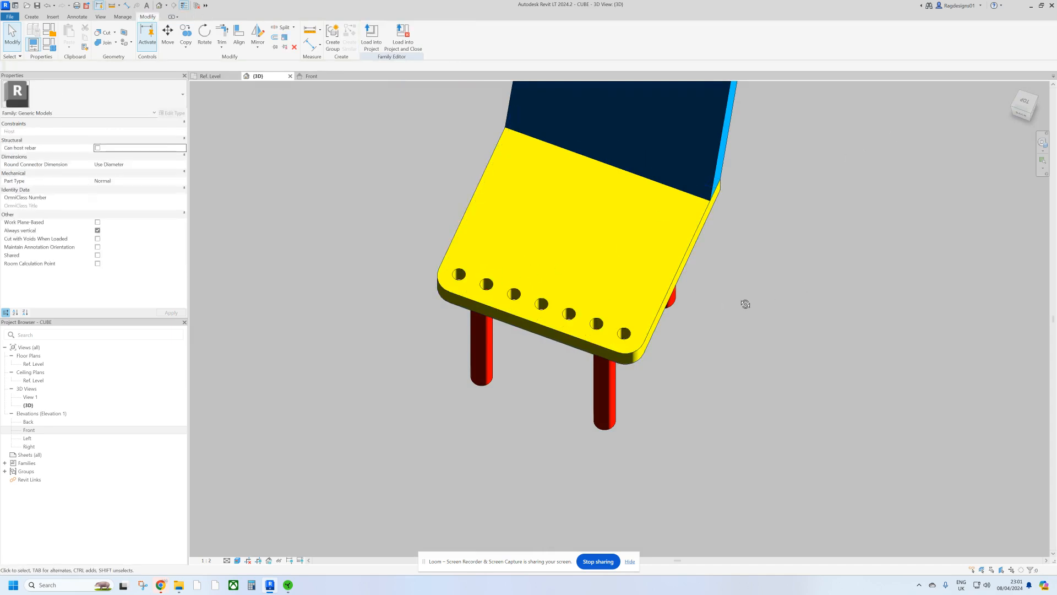
{"action": "middle_click_drag", "start_coordinate": [745, 304], "coordinate": [537, 291], "text": "shift"}
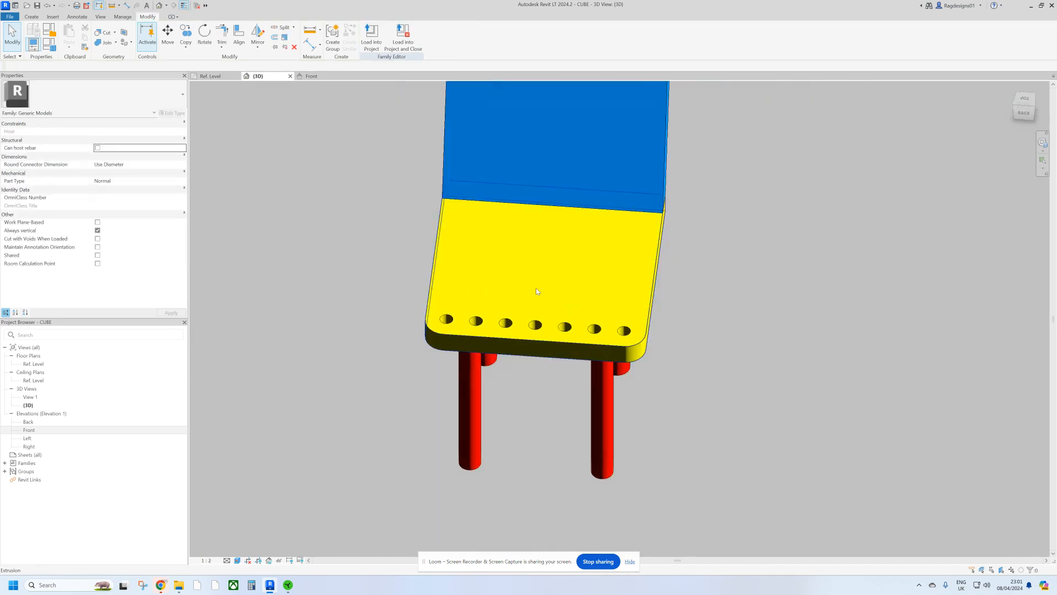
{"action": "right_click", "coordinate": [442, 315]}
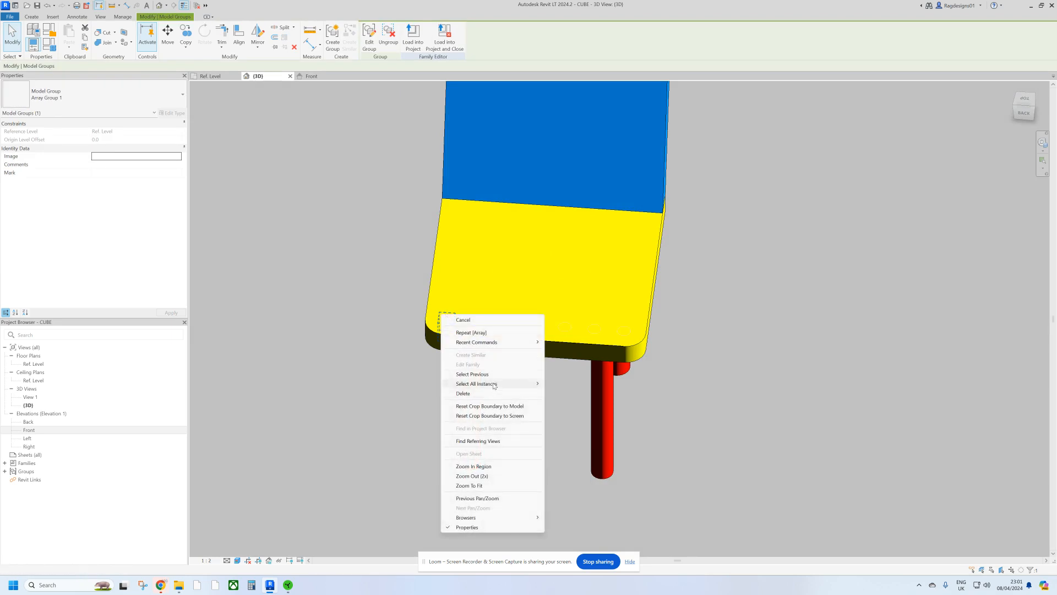
{"action": "mouse_move", "coordinate": [494, 385]}
{"action": "left_click", "coordinate": [572, 384]}
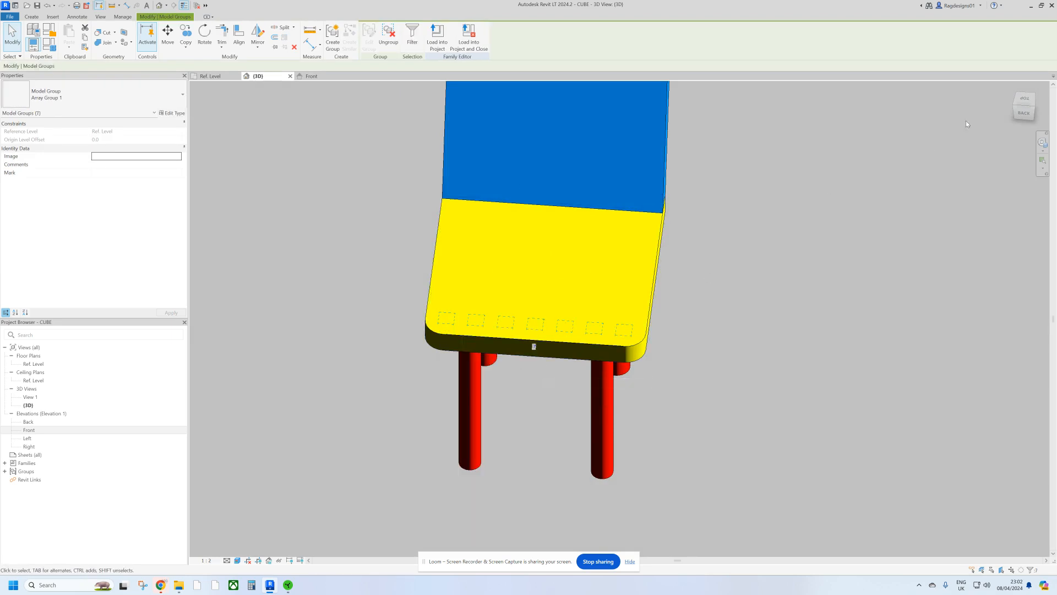
{"action": "left_click", "coordinate": [1024, 99]}
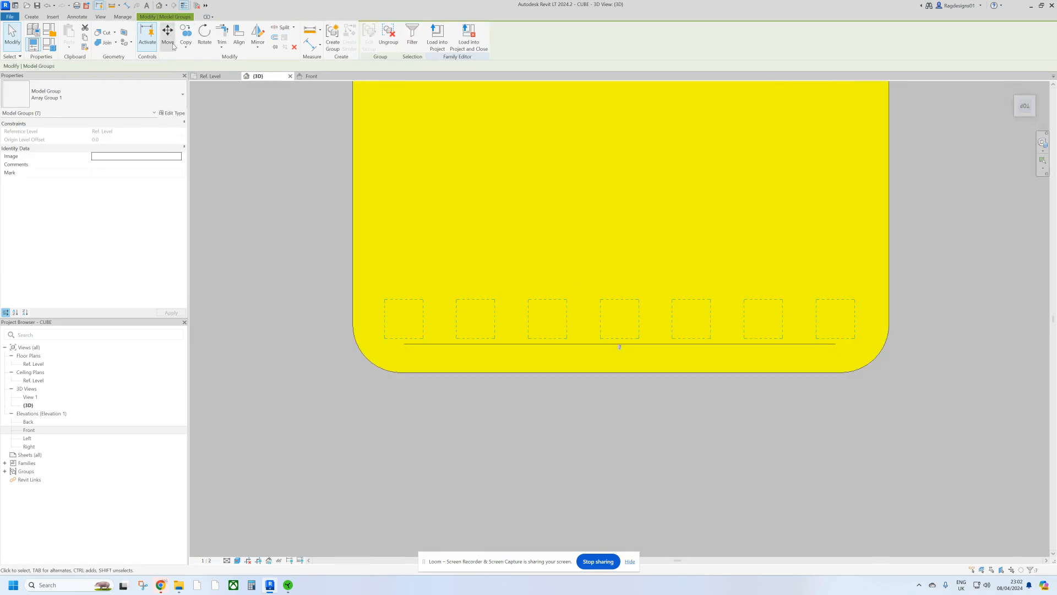
{"action": "left_click", "coordinate": [186, 47]}
{"action": "left_click", "coordinate": [193, 79]}
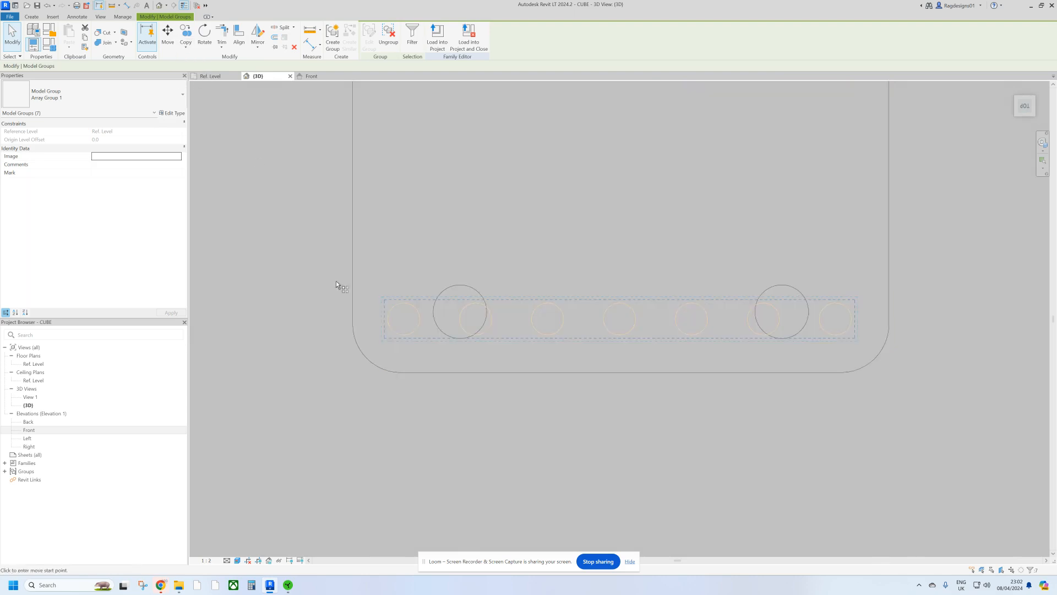
{"action": "left_click", "coordinate": [389, 323]}
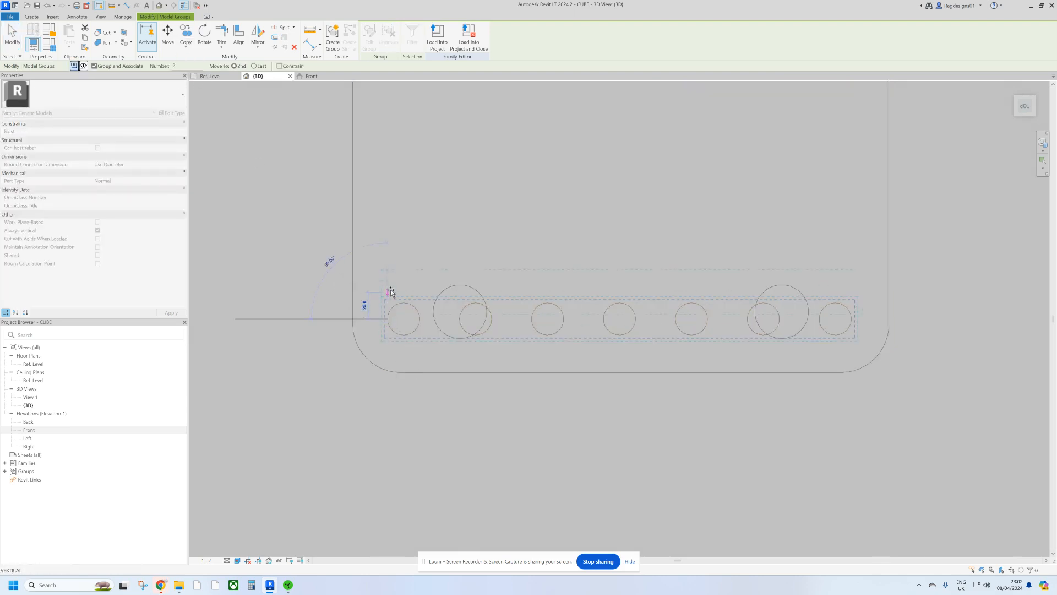
{"action": "type", "text": "75"}
{"action": "key", "text": "Return"}
{"action": "scroll", "coordinate": [415, 268], "scroll_direction": "down", "scroll_amount": 2}
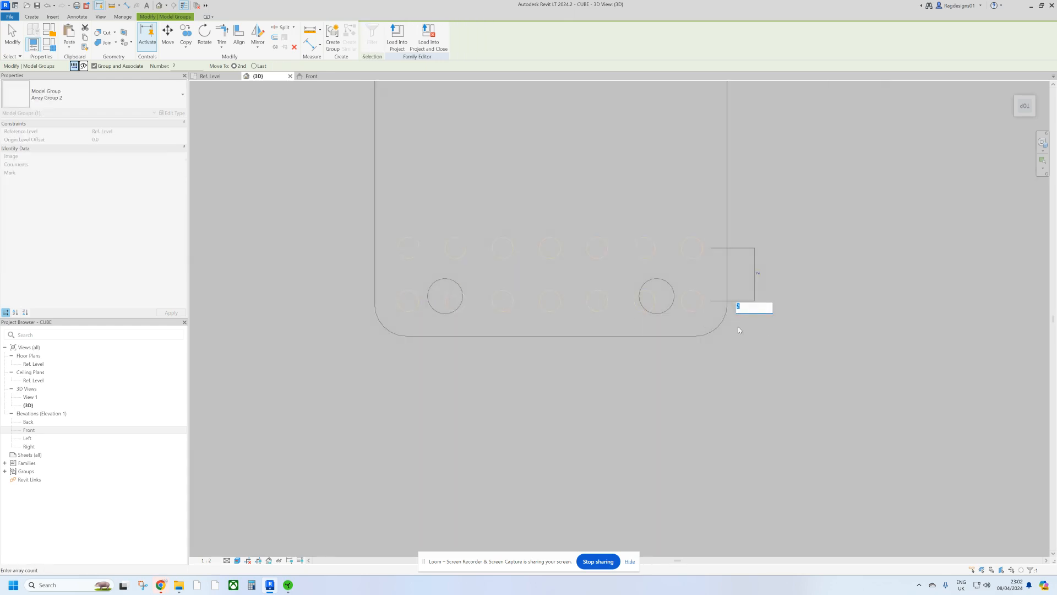
Step: Set the array of hole rows to 8 and reduce it to 6 to fit the seat
{"action": "key", "text": "Return"}
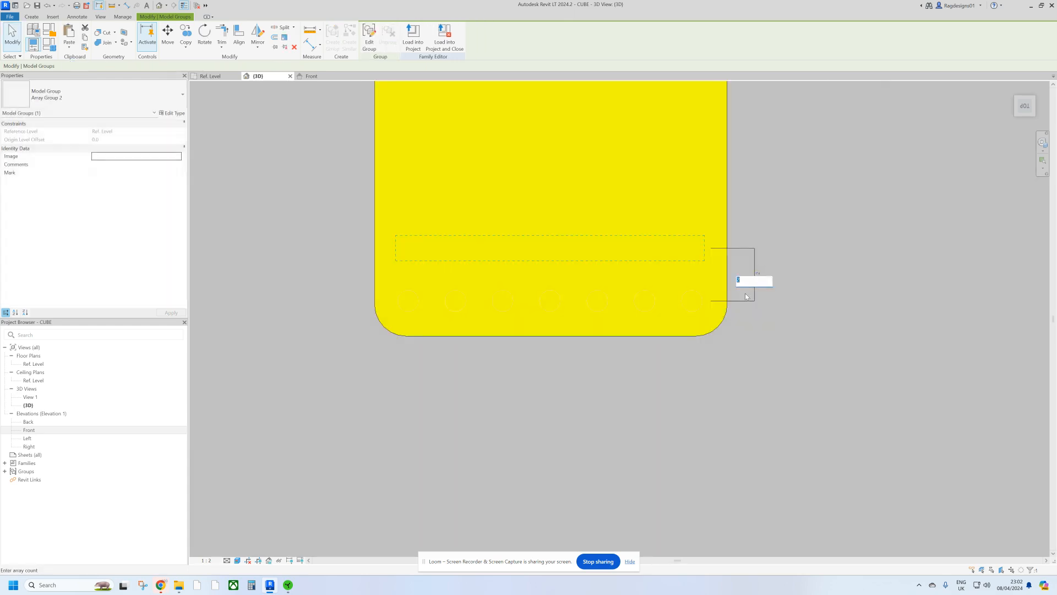
{"action": "type", "text": "8"}
{"action": "key", "text": "Return"}
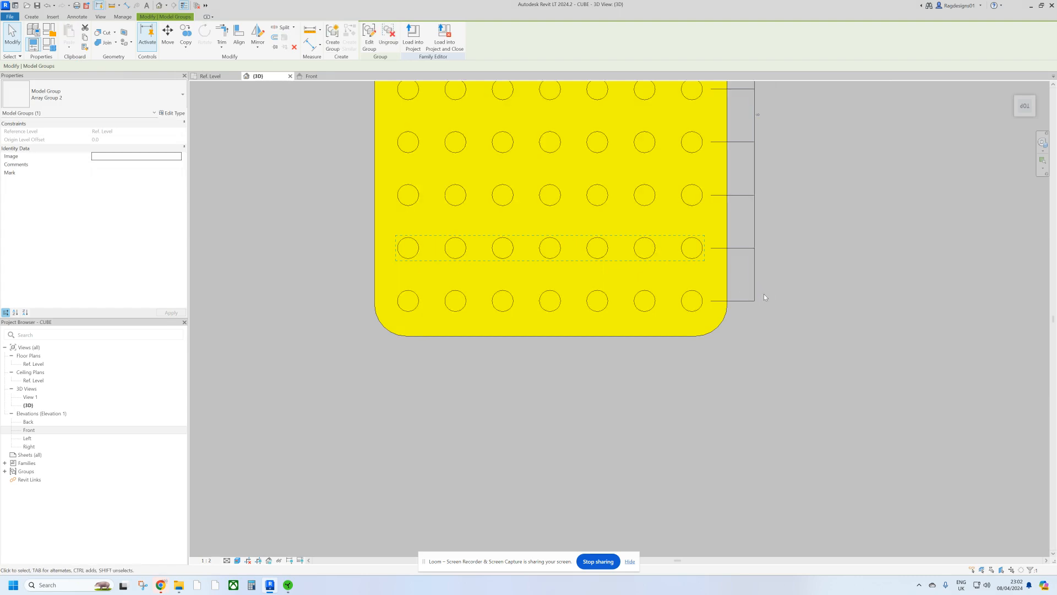
{"action": "scroll", "coordinate": [765, 297], "scroll_direction": "down", "scroll_amount": 2}
{"action": "left_click", "coordinate": [758, 208]}
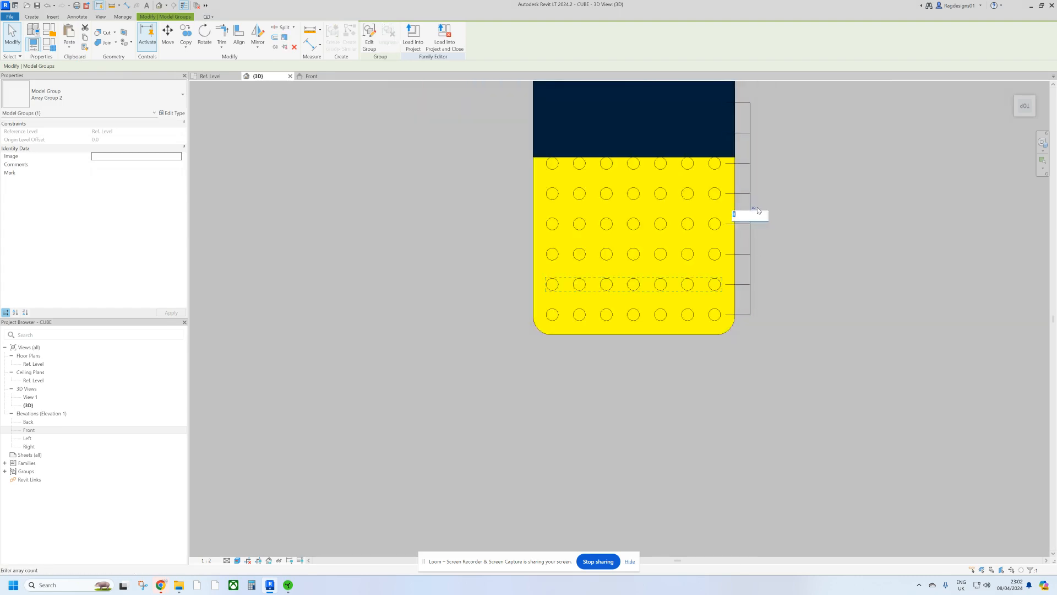
{"action": "key", "text": "Return"}
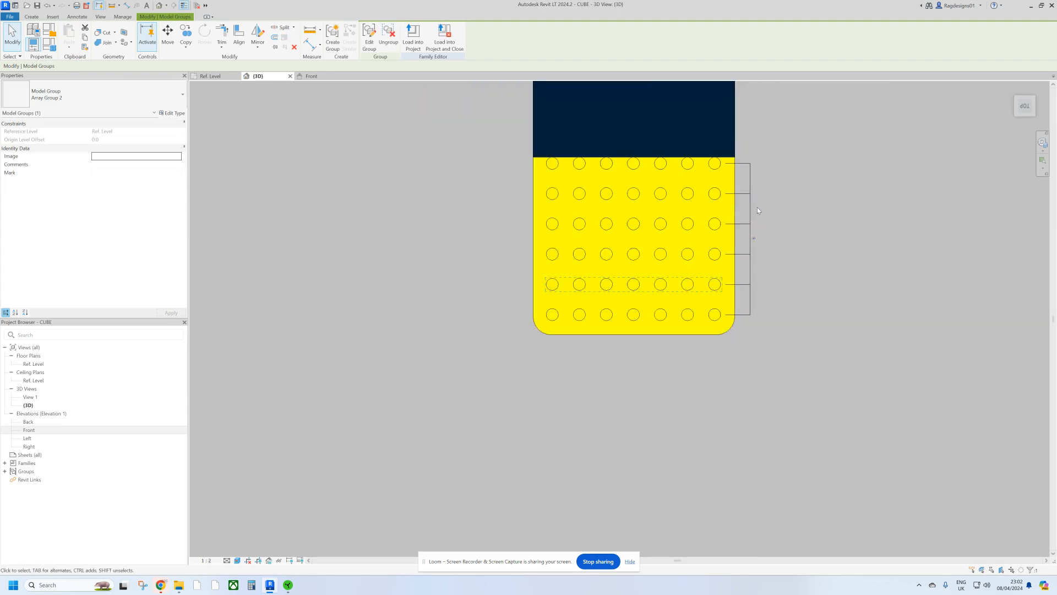
Step: Shift the rearmost row of holes slightly forward, clear of the backrest, tightening the row spacing
{"action": "left_click", "coordinate": [798, 179]}
{"action": "left_click", "coordinate": [716, 166]}
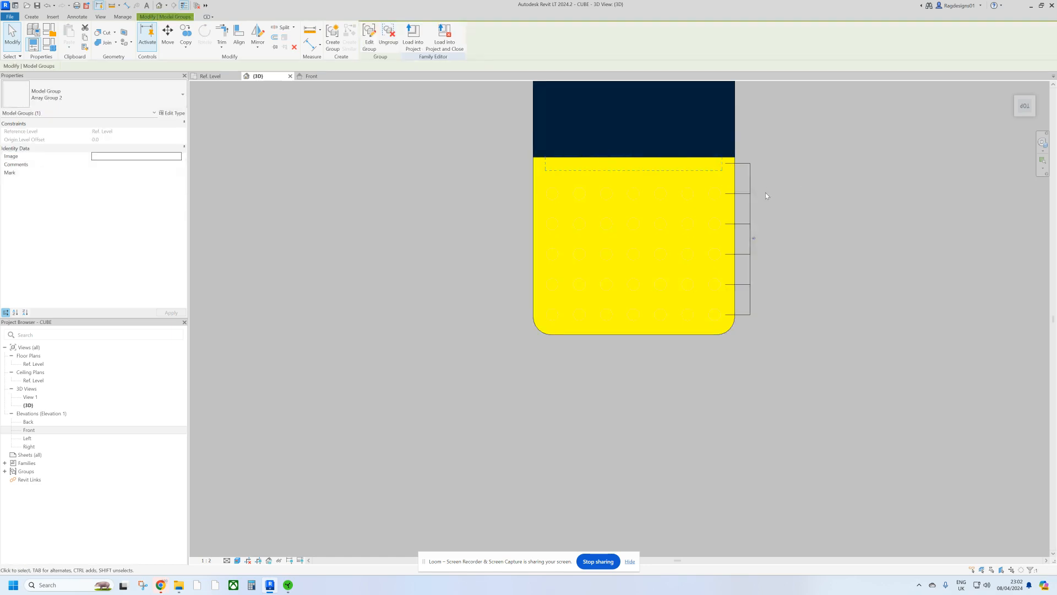
{"action": "left_click", "coordinate": [783, 198]}
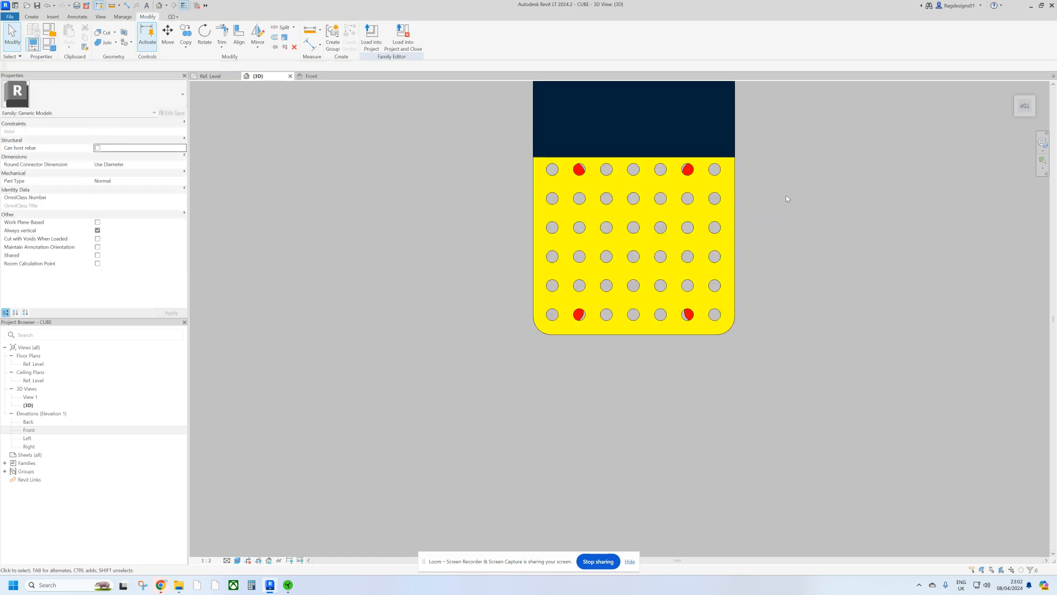
Step: Examine the perforated seat and the backrest in the 3D view from several angles
{"action": "middle_click_drag", "start_coordinate": [823, 270], "coordinate": [821, 218], "text": "shift"}
{"action": "right_click", "coordinate": [773, 170]}
{"action": "key", "text": "Escape"}
{"action": "middle_click_drag", "start_coordinate": [774, 182], "coordinate": [816, 202], "text": "shift"}
{"action": "scroll", "coordinate": [816, 202], "scroll_direction": "down", "scroll_amount": 3}
{"action": "middle_click_drag", "start_coordinate": [741, 228], "coordinate": [631, 180], "text": "shift"}
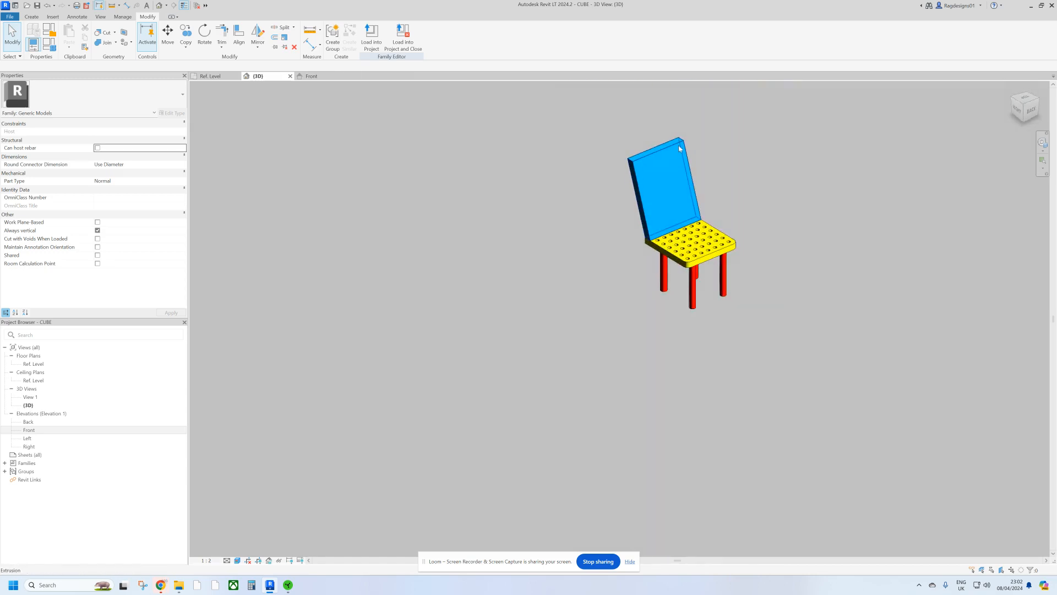
{"action": "mouse_move", "coordinate": [680, 148]}
{"action": "middle_mouse_down", "text": "shift"}
{"action": "mouse_move", "coordinate": [713, 172]}
{"action": "mouse_move", "coordinate": [703, 175]}
{"action": "mouse_move", "coordinate": [809, 170]}
{"action": "mouse_move", "coordinate": [663, 215]}
{"action": "middle_mouse_up", "text": "shift"}
{"action": "left_click", "coordinate": [703, 175]}
{"action": "double_click", "coordinate": [704, 175]}
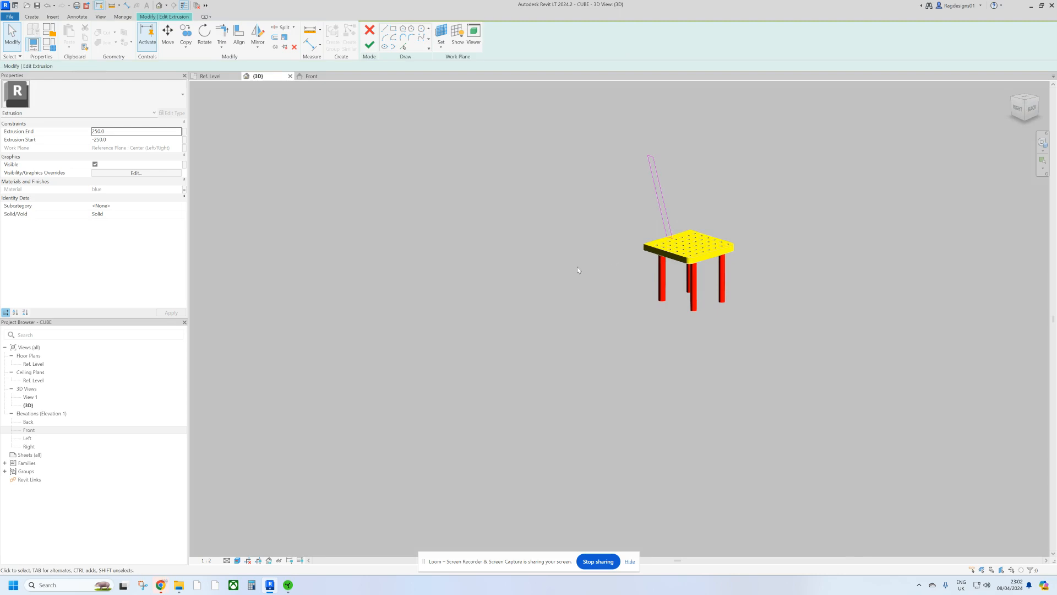
{"action": "left_click", "coordinate": [370, 45]}
{"action": "right_click", "coordinate": [528, 156]}
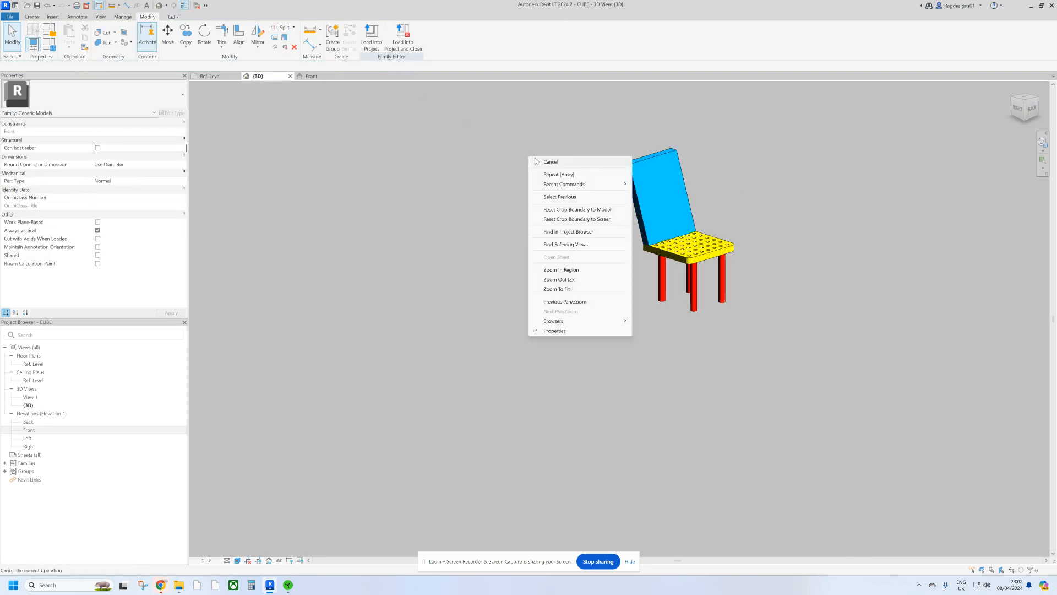
{"action": "mouse_move", "coordinate": [716, 190]}
{"action": "middle_mouse_down", "text": "shift"}
{"action": "mouse_move", "coordinate": [688, 202]}
{"action": "mouse_move", "coordinate": [676, 187]}
{"action": "mouse_move", "coordinate": [677, 213]}
{"action": "mouse_move", "coordinate": [645, 134]}
{"action": "middle_mouse_up", "text": "shift"}
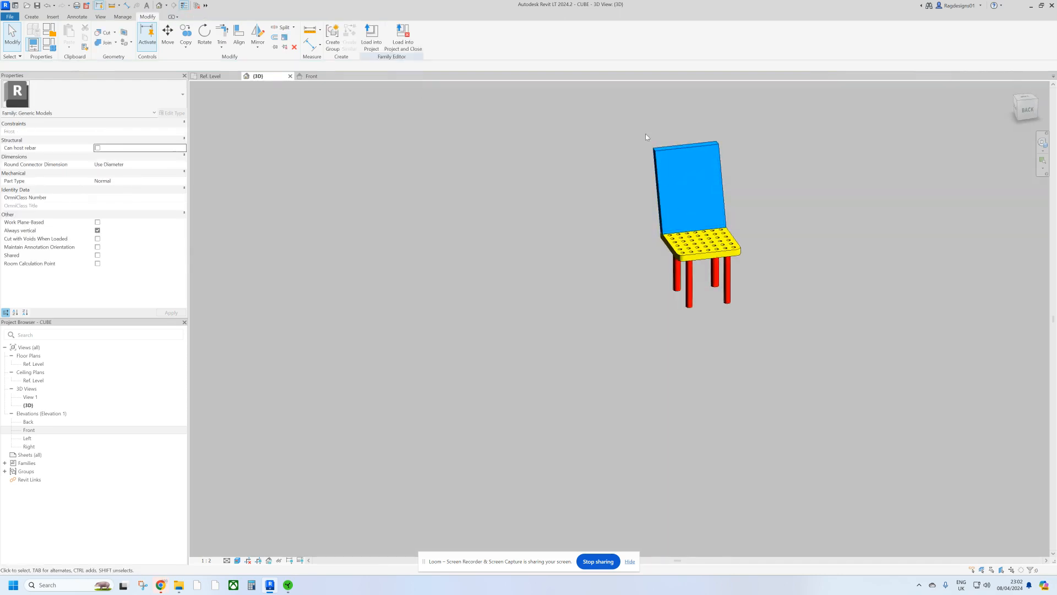
Step: Check the chair's reference planes in the Front elevation and the Ref. Level floor plan
{"action": "double_click", "coordinate": [33, 432]}
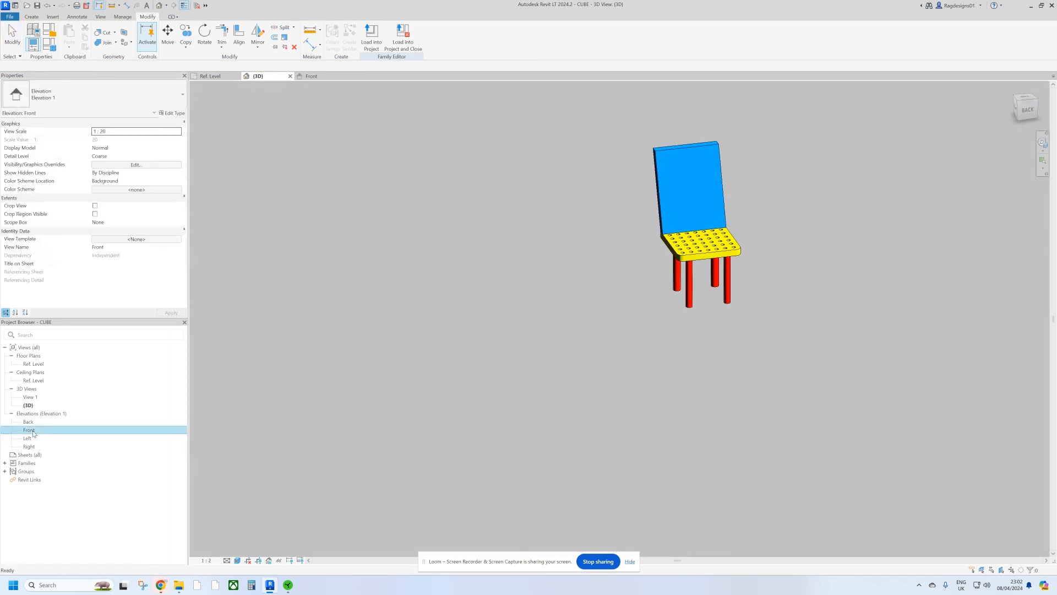
{"action": "double_click", "coordinate": [33, 363]}
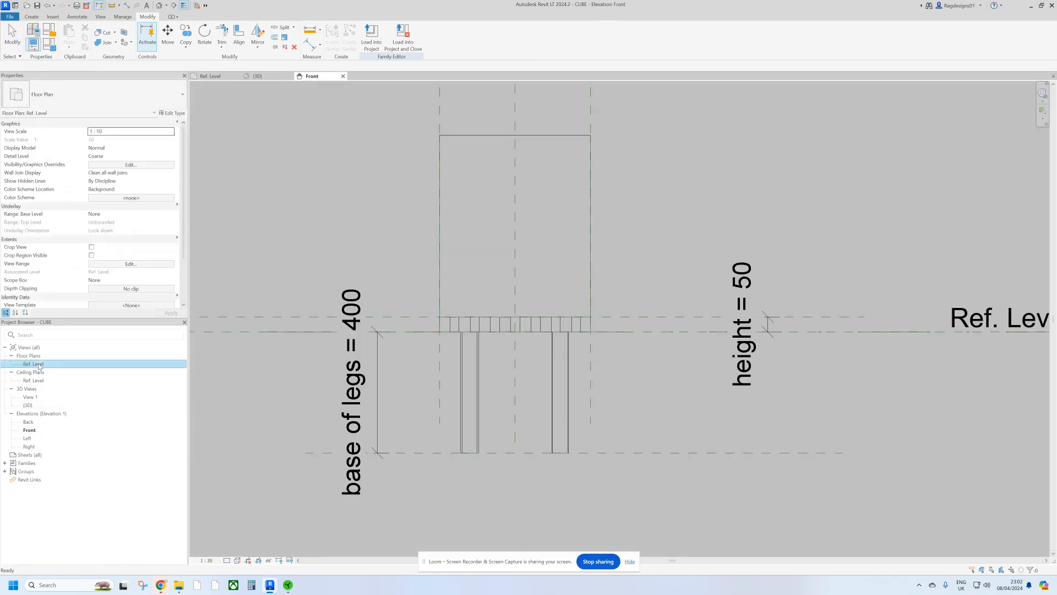
{"action": "left_click", "coordinate": [656, 350]}
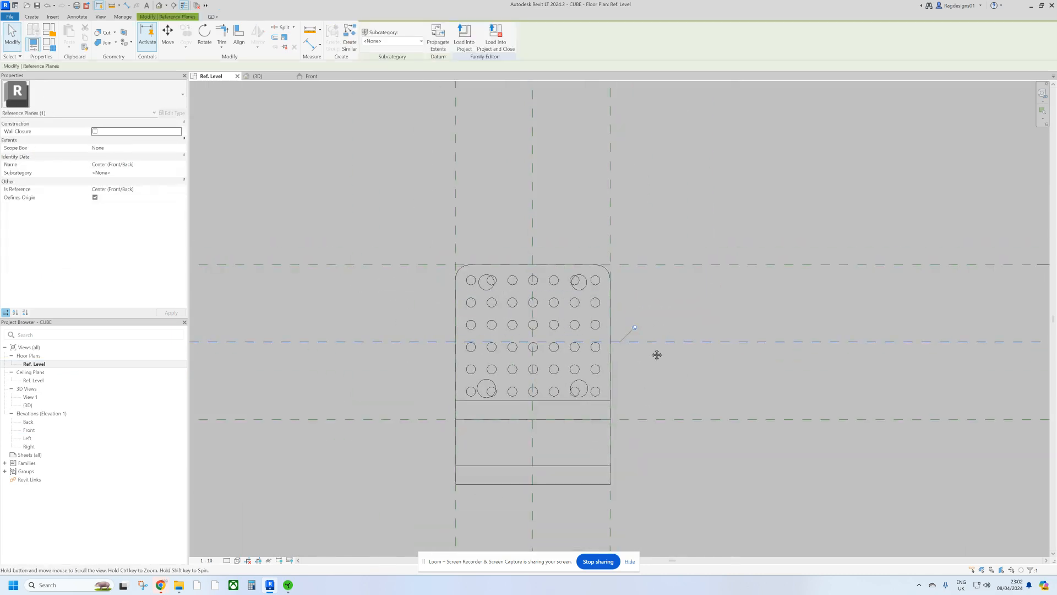
{"action": "scroll", "coordinate": [644, 261], "scroll_direction": "down", "scroll_amount": 3}
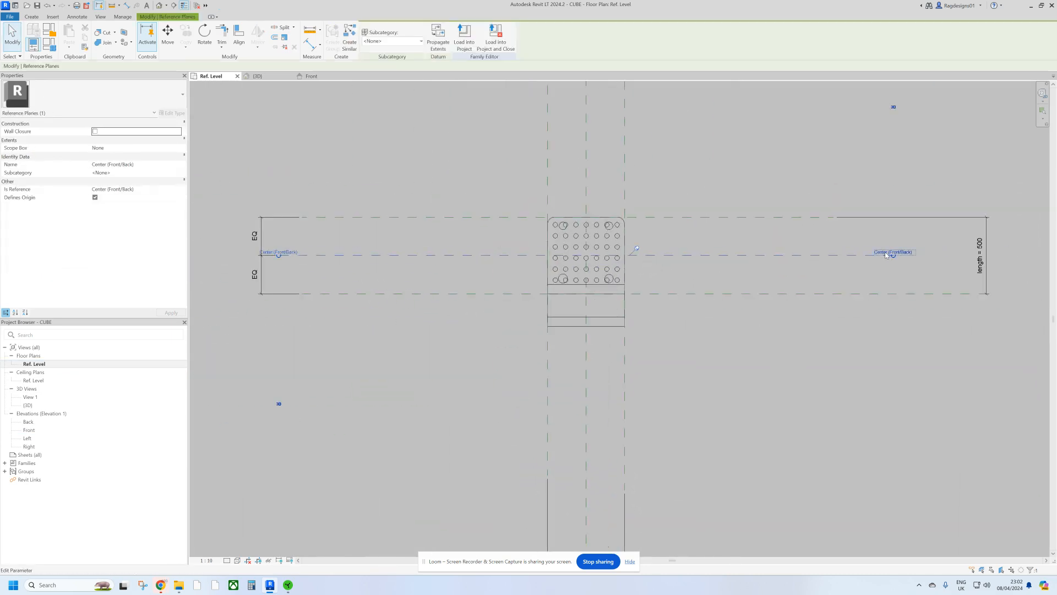
Step: Set the work plane to the reference plane named bottom and open the Front elevation for sketching on it
{"action": "left_click", "coordinate": [35, 18]}
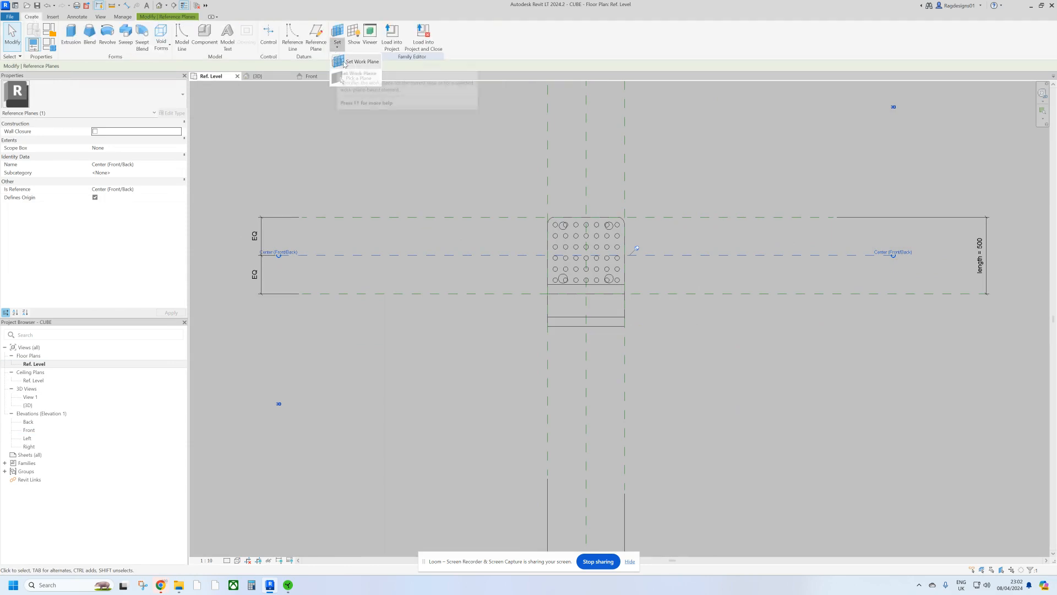
{"action": "left_click", "coordinate": [337, 44]}
{"action": "left_click", "coordinate": [541, 287]}
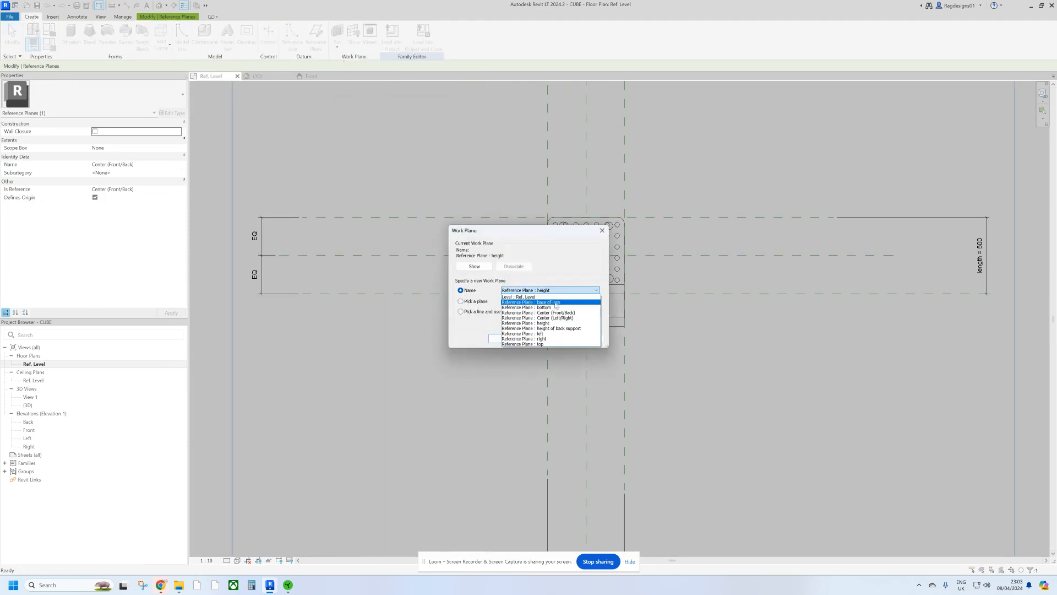
{"action": "left_click", "coordinate": [543, 309]}
{"action": "left_click", "coordinate": [506, 339]}
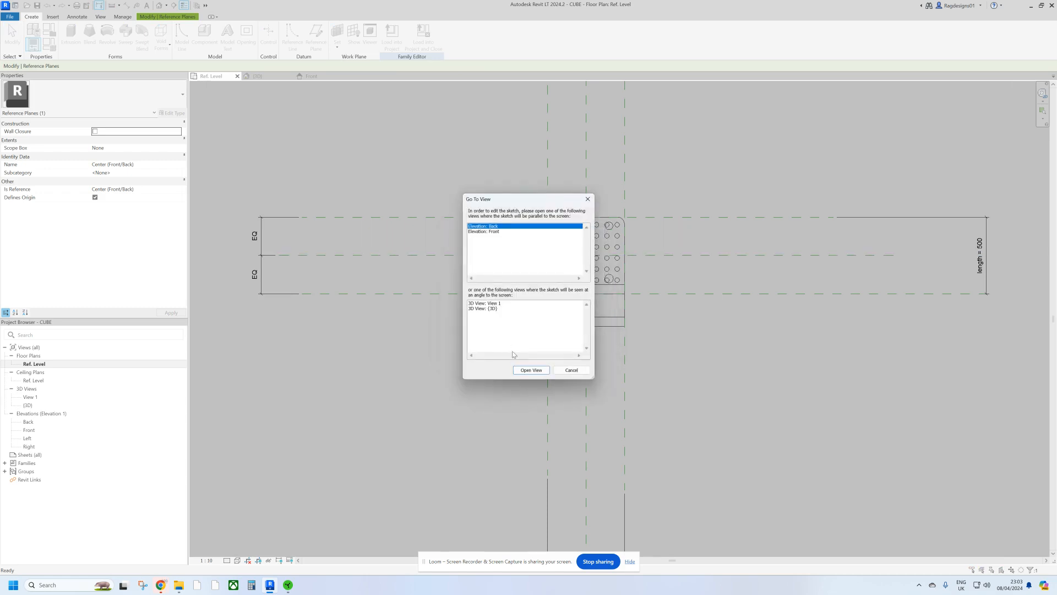
{"action": "left_click", "coordinate": [495, 232]}
{"action": "left_click", "coordinate": [531, 370]}
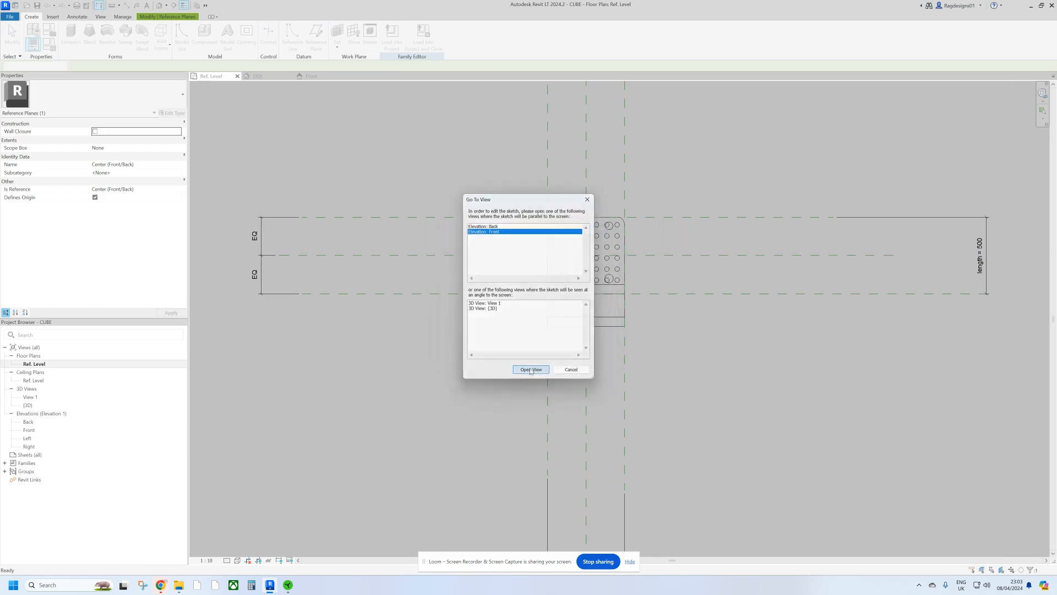
{"action": "right_click", "coordinate": [655, 252]}
{"action": "left_click", "coordinate": [658, 254]}
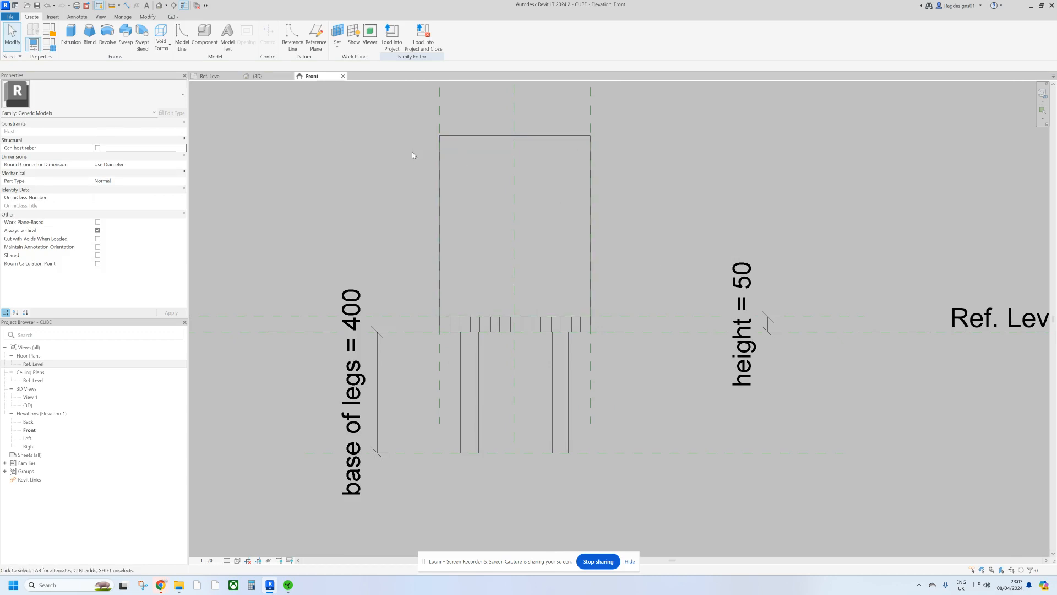
Step: Start a void extrusion in the Front elevation and draw an arc rounding the backrest's upper-left corner
{"action": "left_click", "coordinate": [161, 45]}
{"action": "left_click", "coordinate": [177, 62]}
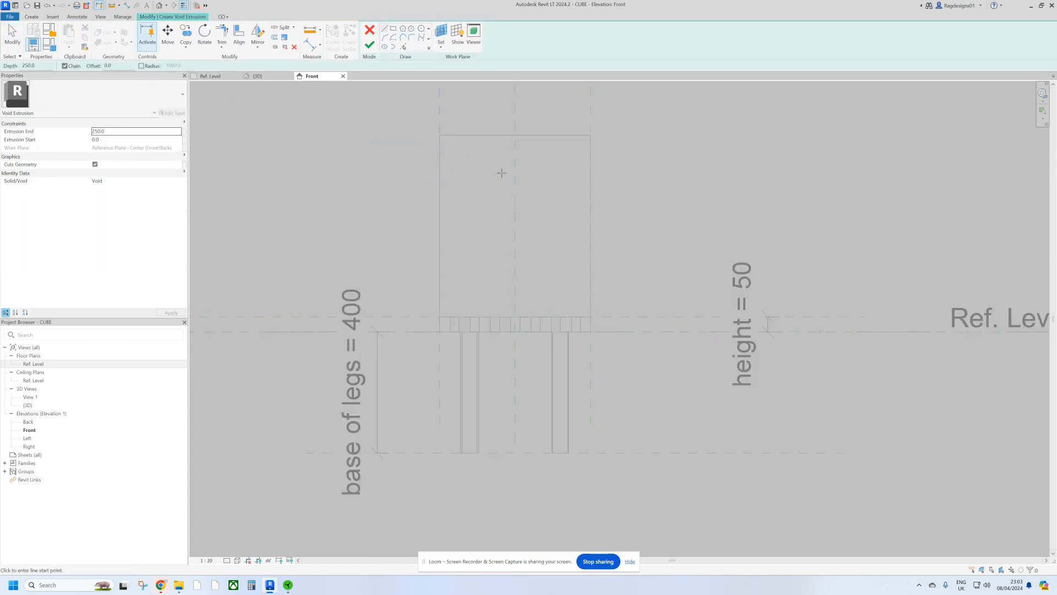
{"action": "scroll", "coordinate": [456, 229], "scroll_direction": "up", "scroll_amount": 3}
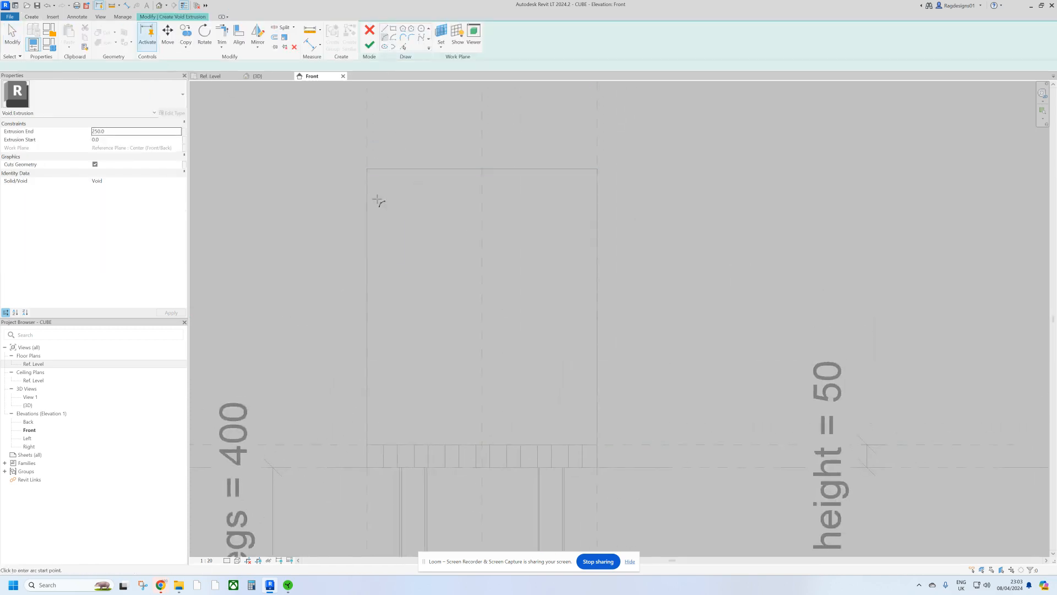
{"action": "scroll", "coordinate": [377, 199], "scroll_direction": "up", "scroll_amount": 2}
{"action": "left_click", "coordinate": [360, 191]}
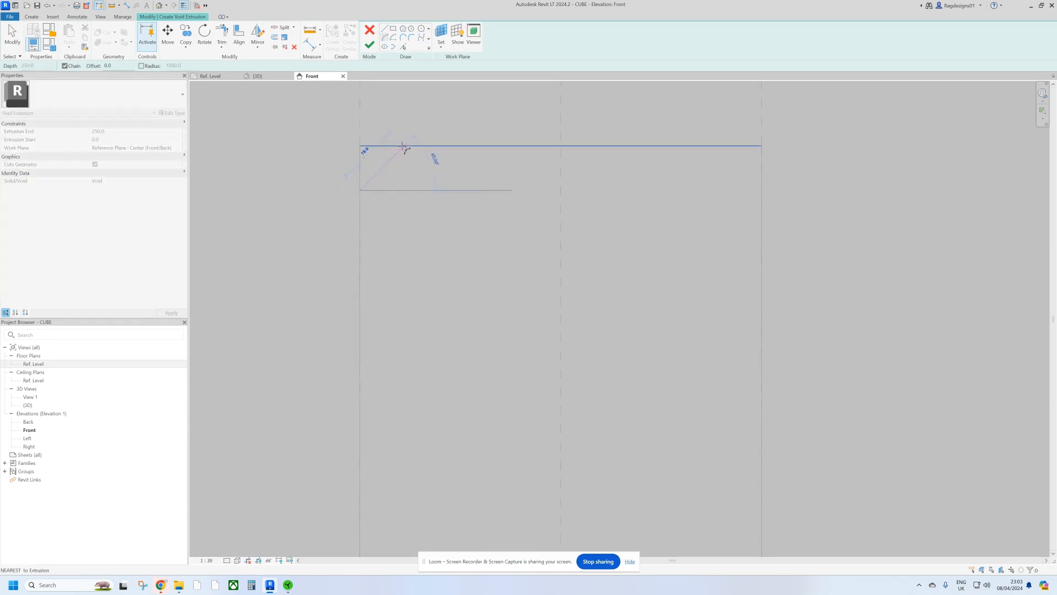
{"action": "left_click", "coordinate": [402, 146]}
{"action": "left_click", "coordinate": [372, 162]}
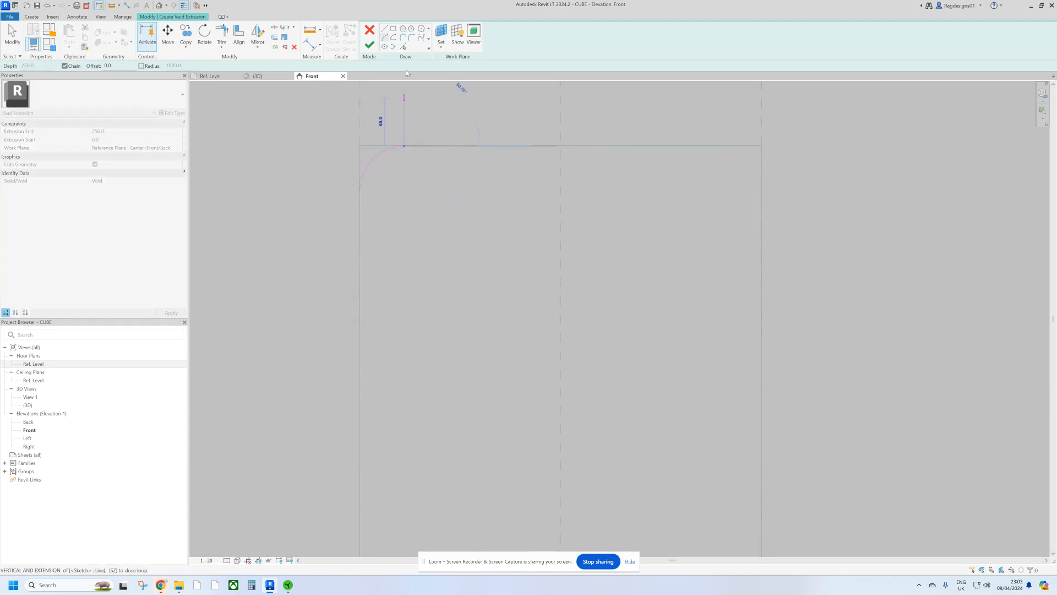
Step: Close the corner profile with straight lines along the backrest's top and side edges, meeting at the corner
{"action": "left_click", "coordinate": [387, 30]}
{"action": "left_click", "coordinate": [404, 146]}
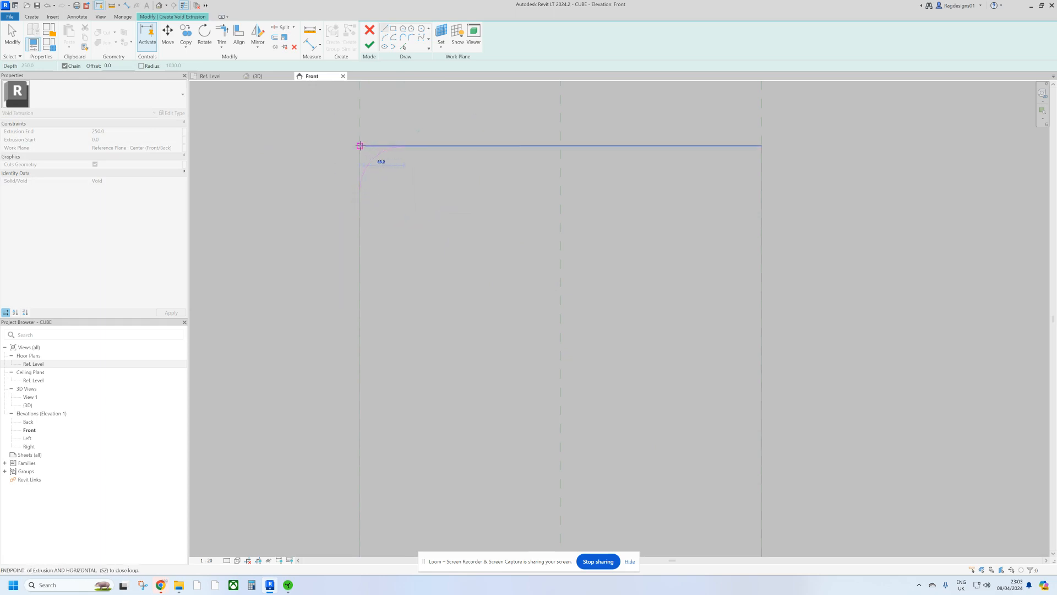
{"action": "left_click", "coordinate": [359, 146]}
{"action": "key", "text": "Escape"}
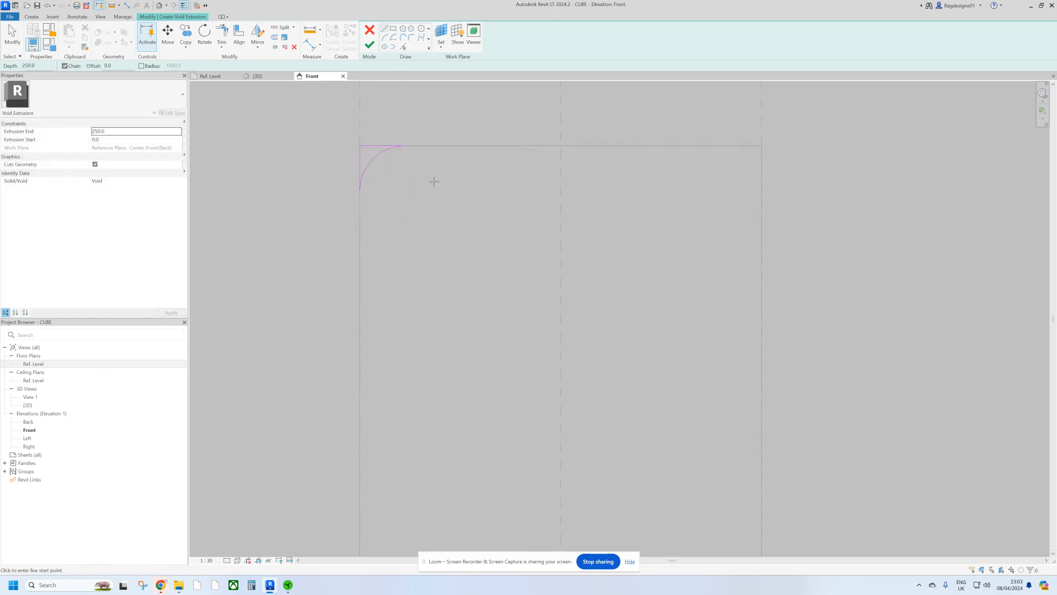
{"action": "scroll", "coordinate": [420, 186], "scroll_direction": "down", "scroll_amount": 2}
{"action": "key", "text": "Escape"}
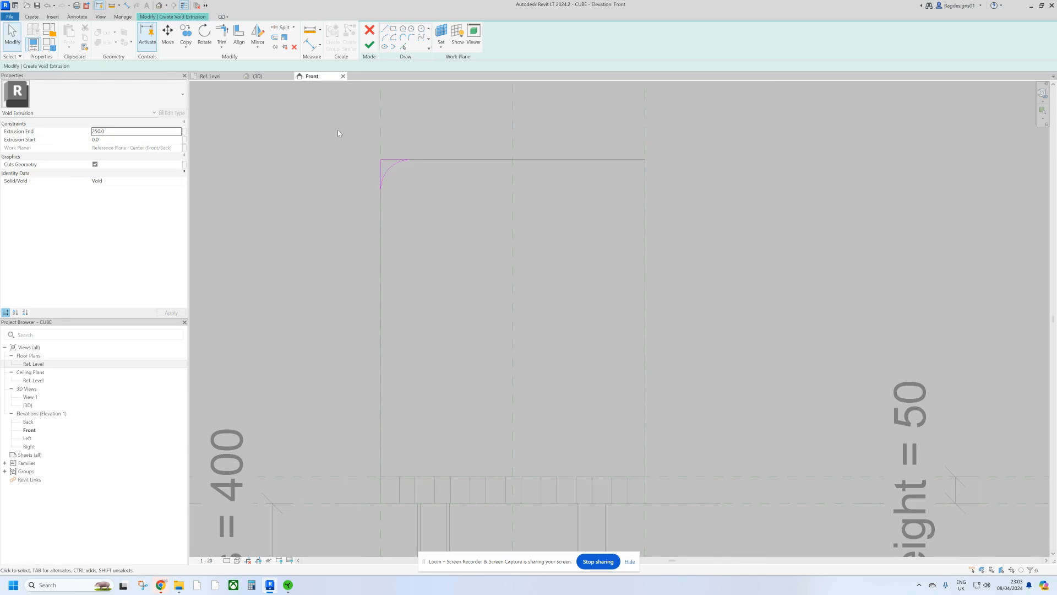
Step: Mirror the corner profile about the Center (Left/Right) reference plane and finish the void extrusion
{"action": "left_click_drag", "start_coordinate": [338, 130], "coordinate": [444, 228]}
{"action": "left_click", "coordinate": [257, 47]}
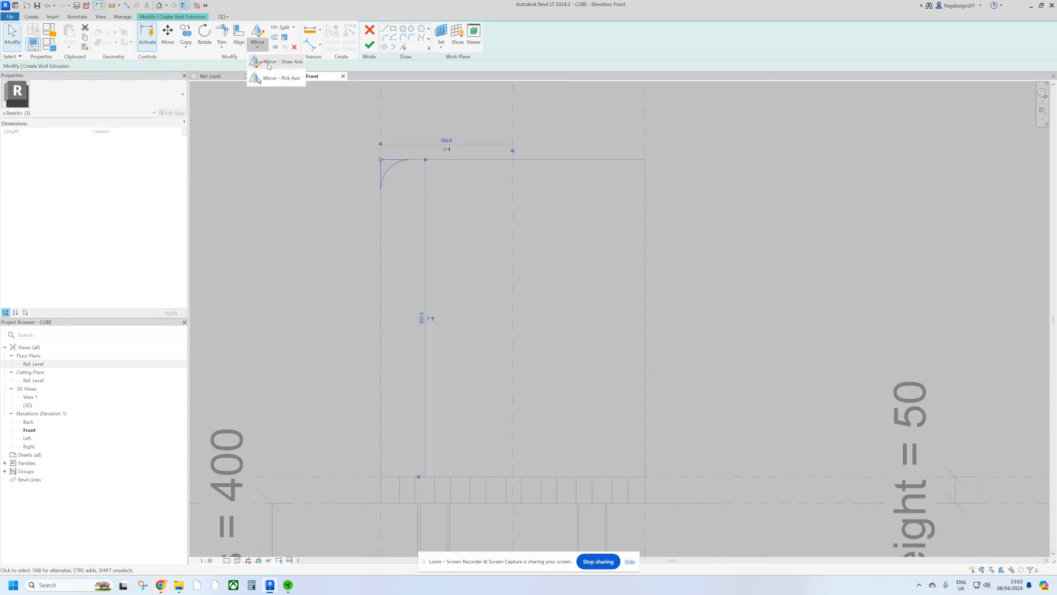
{"action": "left_click", "coordinate": [275, 78]}
{"action": "left_click", "coordinate": [513, 125]}
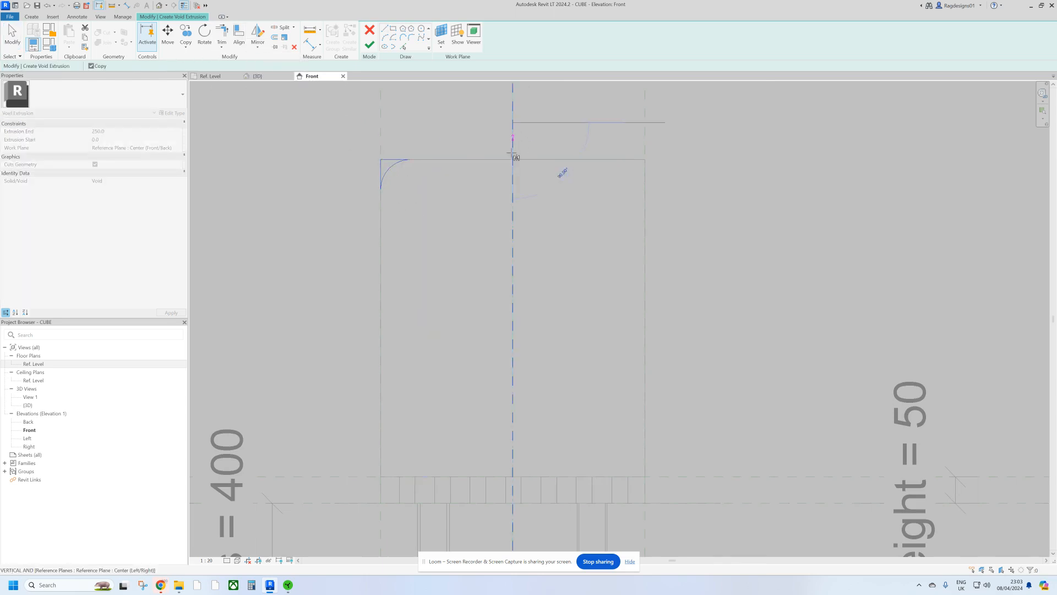
{"action": "left_click", "coordinate": [512, 196]}
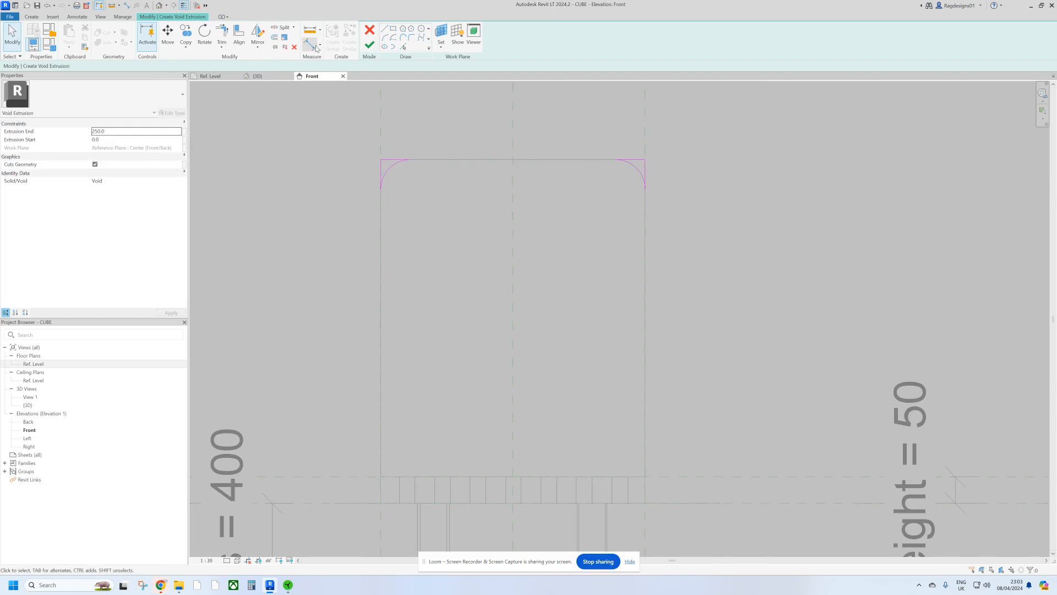
{"action": "left_click", "coordinate": [392, 171]}
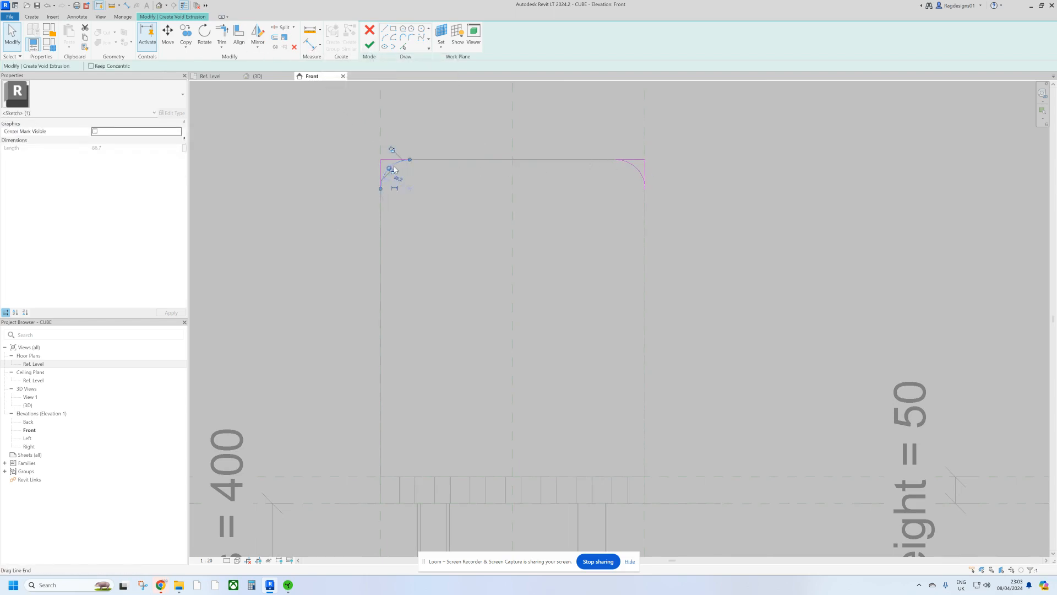
{"action": "left_click", "coordinate": [434, 109]}
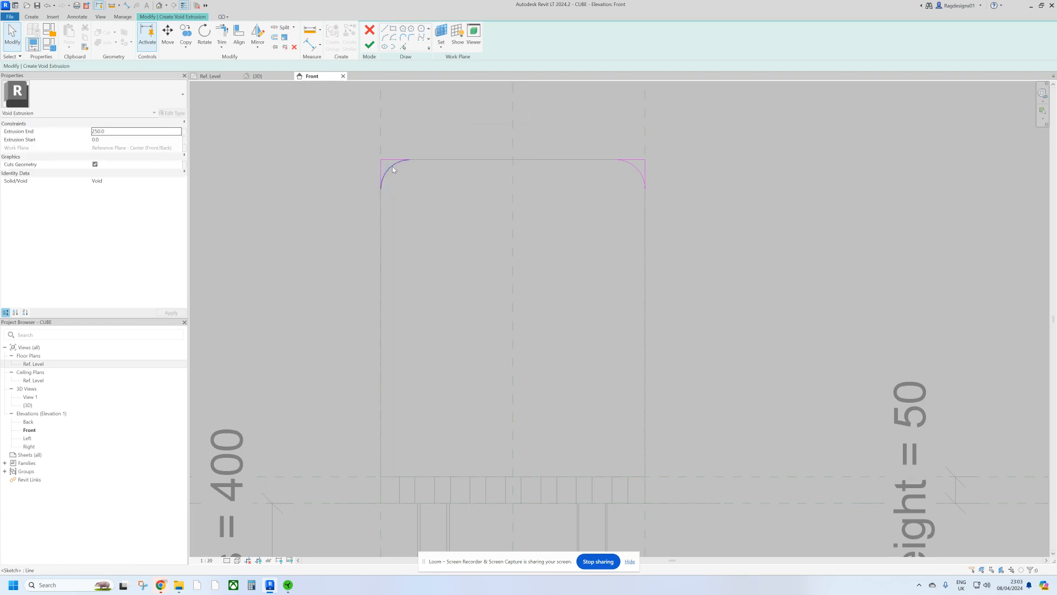
{"action": "left_click", "coordinate": [369, 44]}
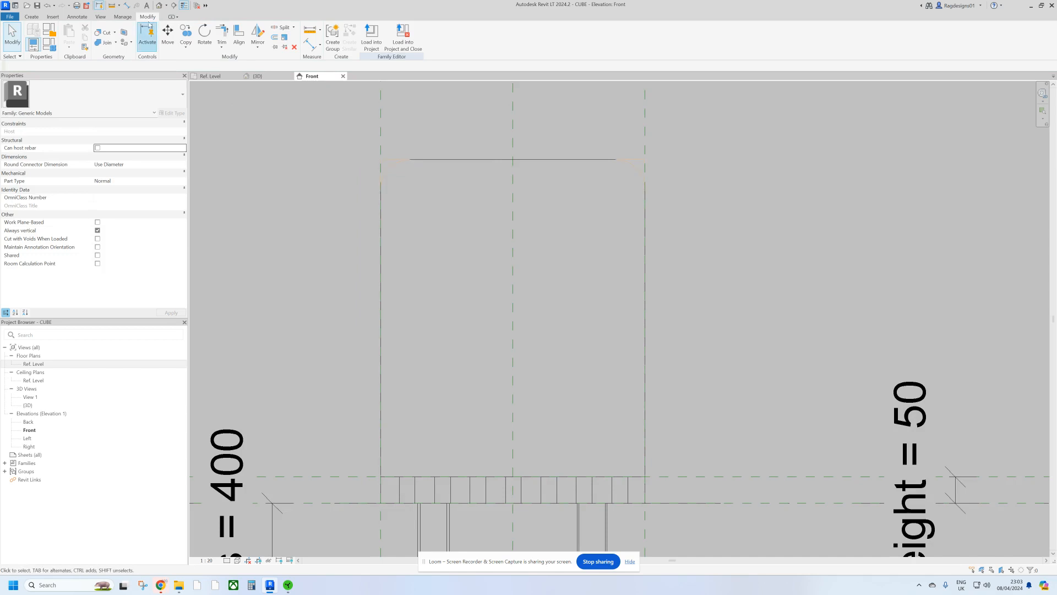
Step: Stretch the corner voids in the 3D view to a depth of about 628 mm so they pass through the backrest
{"action": "left_click", "coordinate": [161, 5]}
{"action": "middle_click_drag", "start_coordinate": [389, 251], "coordinate": [622, 270], "text": "shift"}
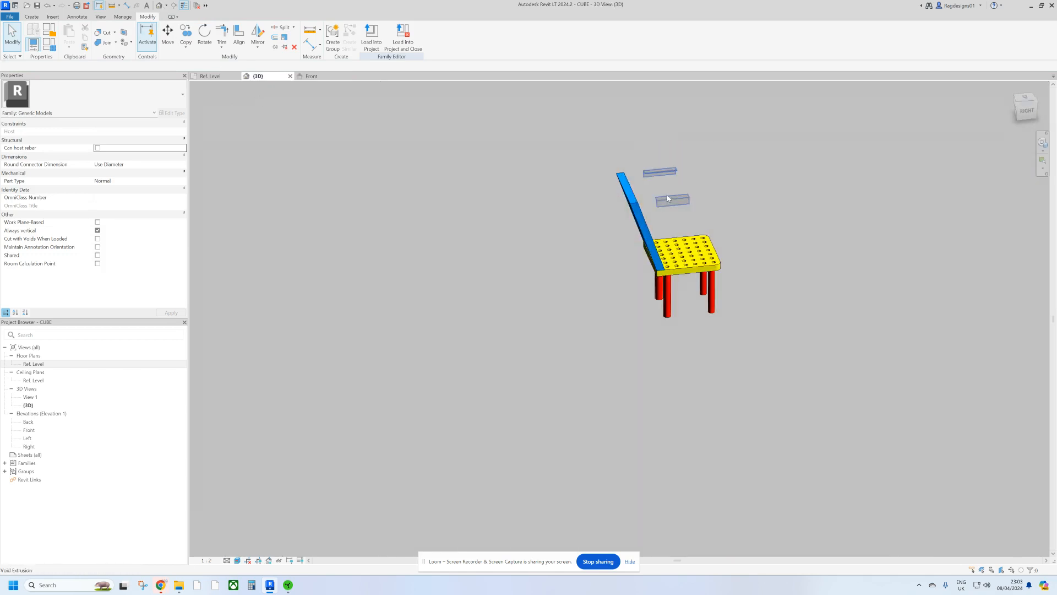
{"action": "left_click", "coordinate": [662, 201]}
{"action": "scroll", "coordinate": [661, 201], "scroll_direction": "up", "scroll_amount": 3}
{"action": "left_click_drag", "start_coordinate": [638, 173], "coordinate": [537, 184]}
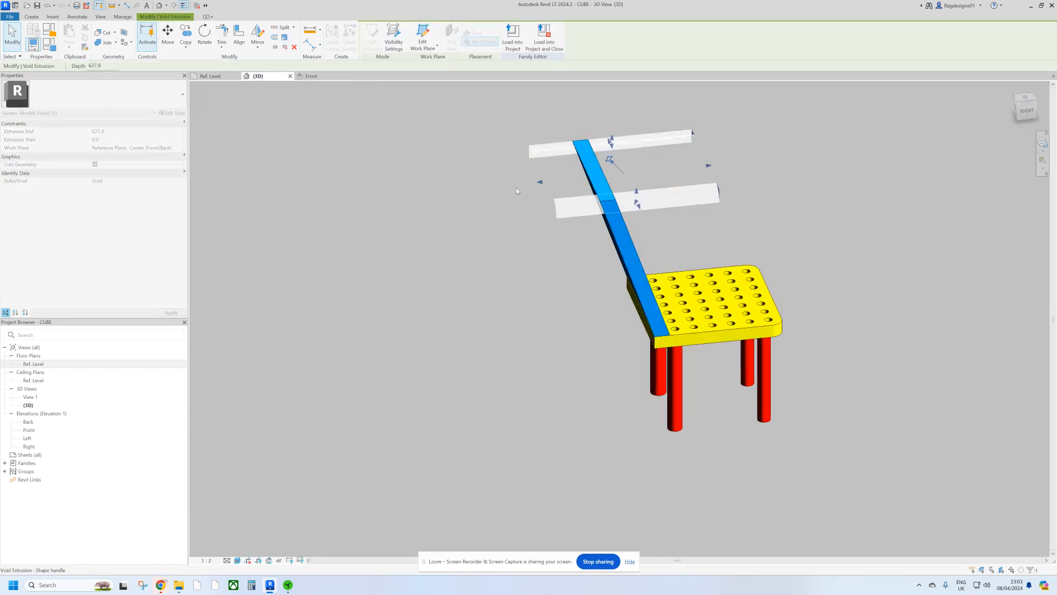
{"action": "left_click", "coordinate": [518, 190]}
Step: Cut the corner void extrusion out of the backrest to round its two upper corners
{"action": "middle_click_drag", "start_coordinate": [600, 244], "coordinate": [612, 160], "text": "shift"}
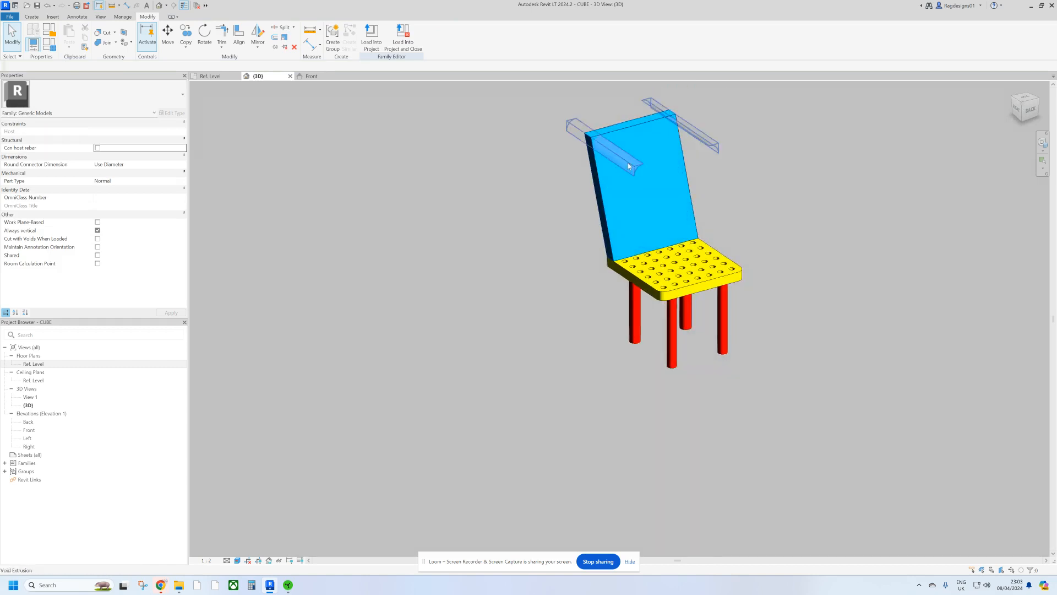
{"action": "left_click", "coordinate": [609, 150]}
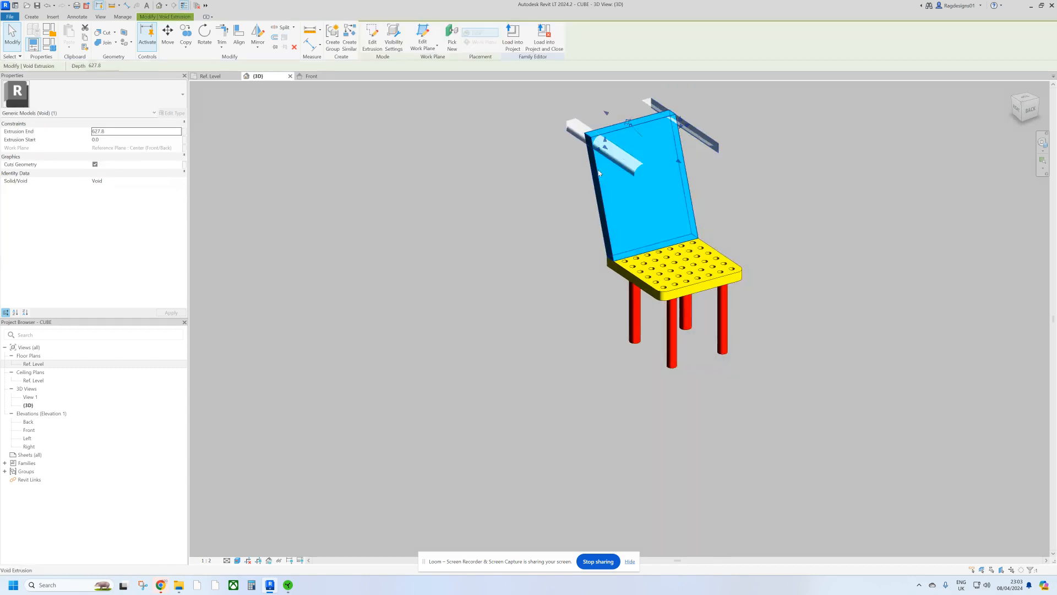
{"action": "left_click", "coordinate": [106, 34]}
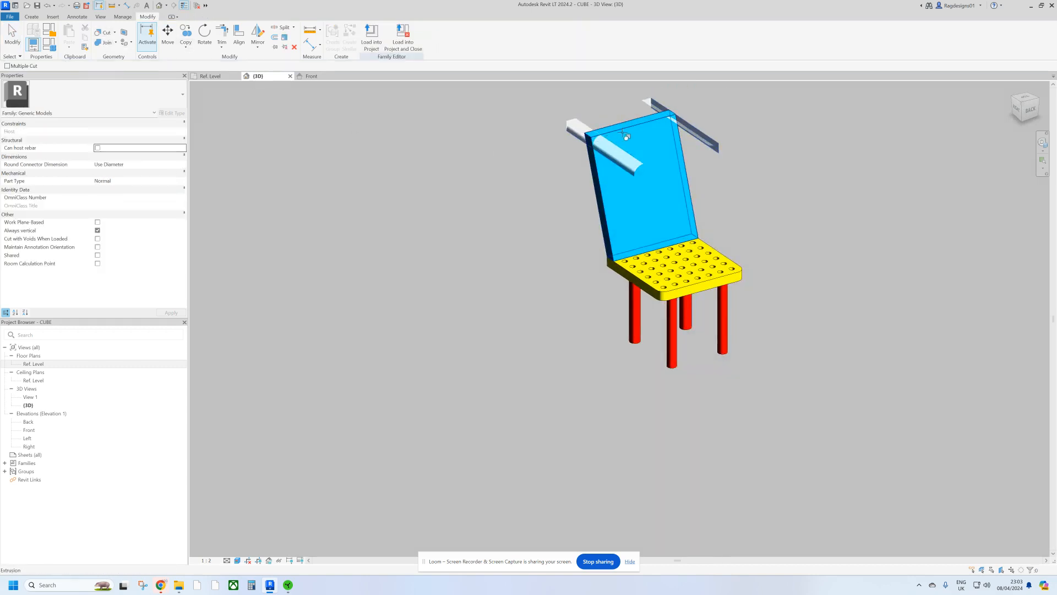
{"action": "left_click", "coordinate": [610, 148]}
{"action": "key", "text": "Escape"}
{"action": "middle_click_drag", "start_coordinate": [769, 194], "coordinate": [555, 233], "text": "shift"}
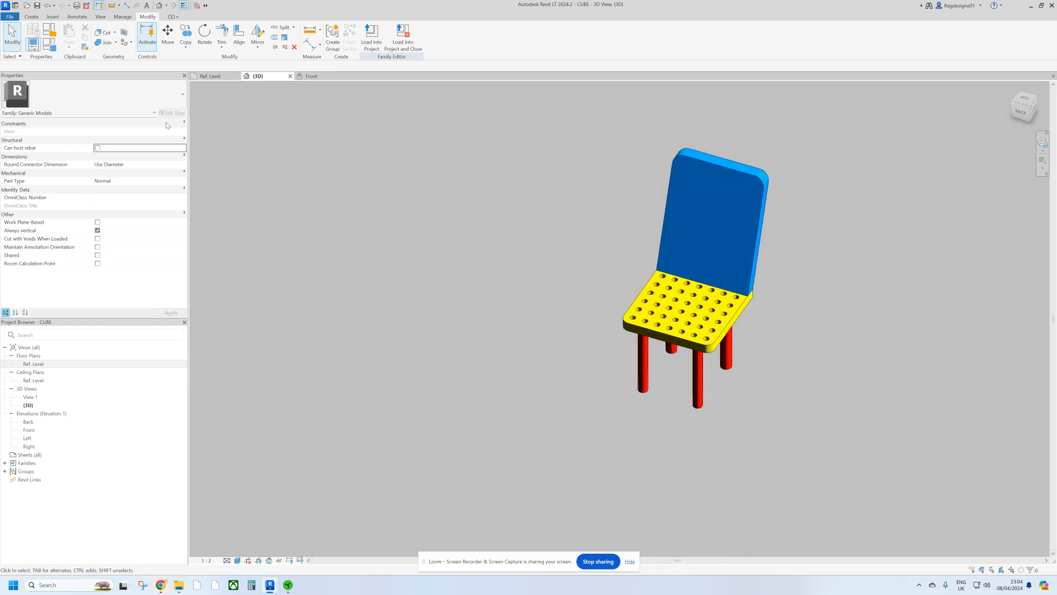
Step: Set the back colour parameter to the WOOD material in the family types
{"action": "left_click", "coordinate": [50, 45]}
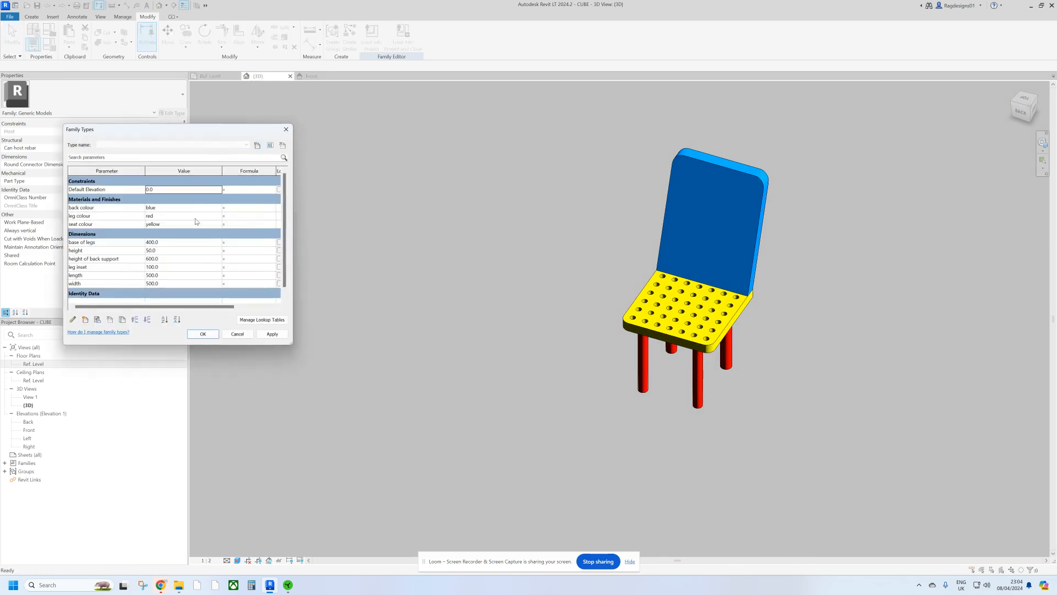
{"action": "left_click", "coordinate": [220, 207]}
{"action": "left_click", "coordinate": [220, 207]}
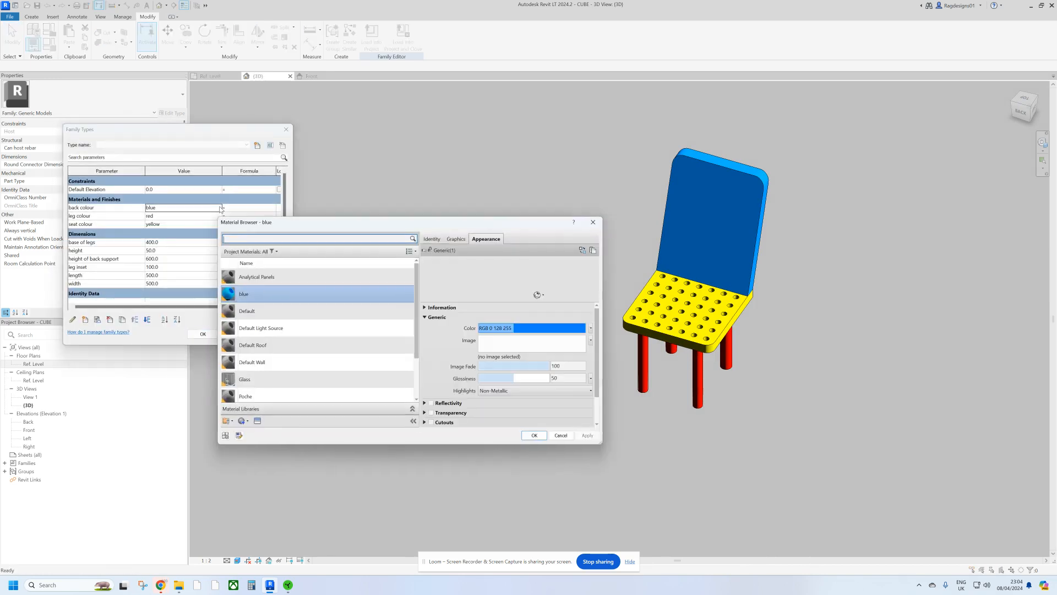
{"action": "scroll", "coordinate": [314, 329], "scroll_direction": "down", "scroll_amount": 1}
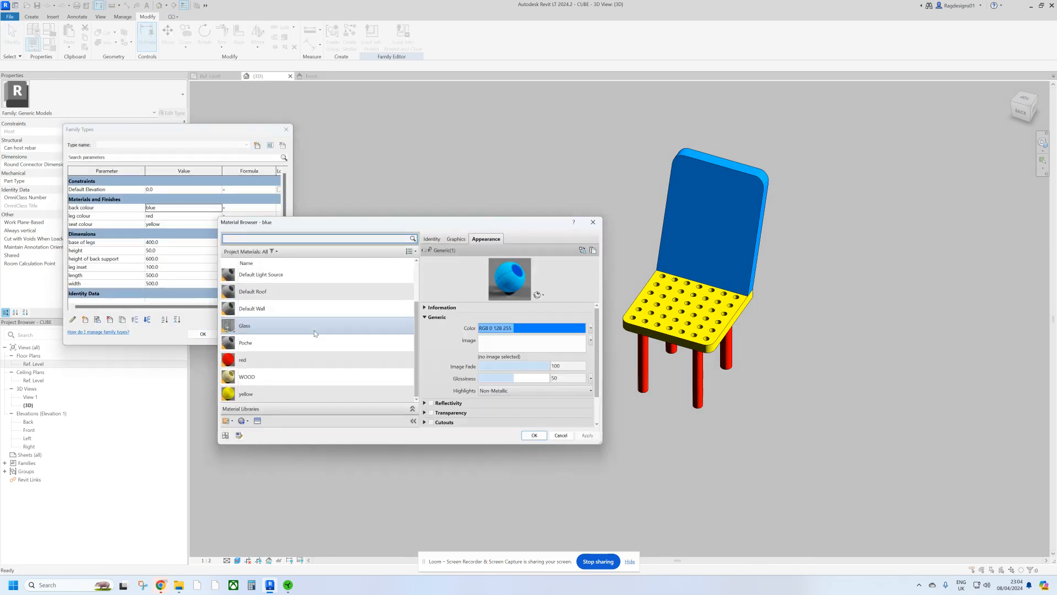
{"action": "left_click", "coordinate": [308, 375]}
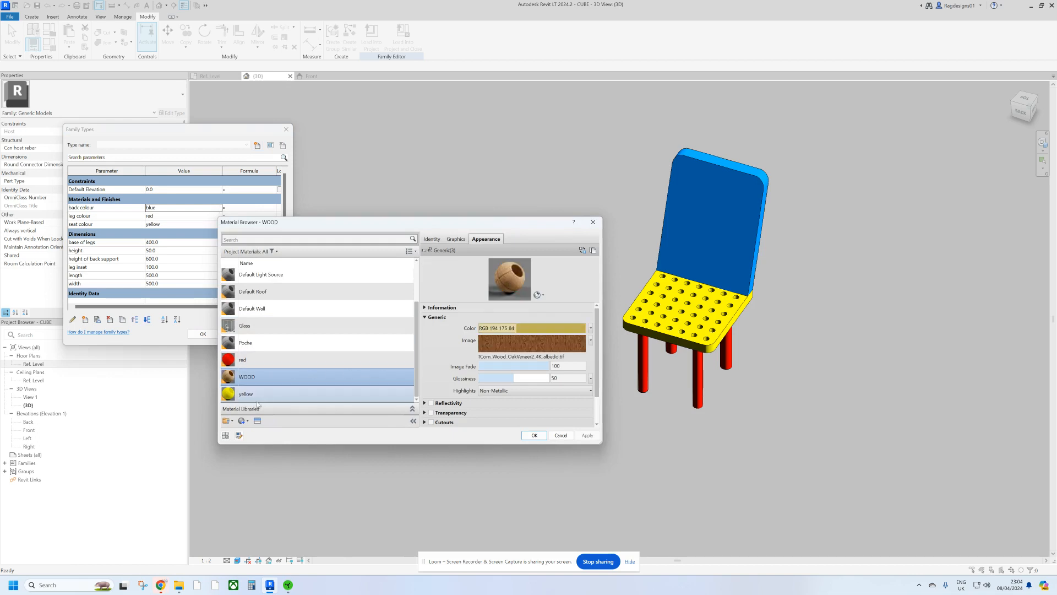
{"action": "left_click", "coordinate": [249, 422]}
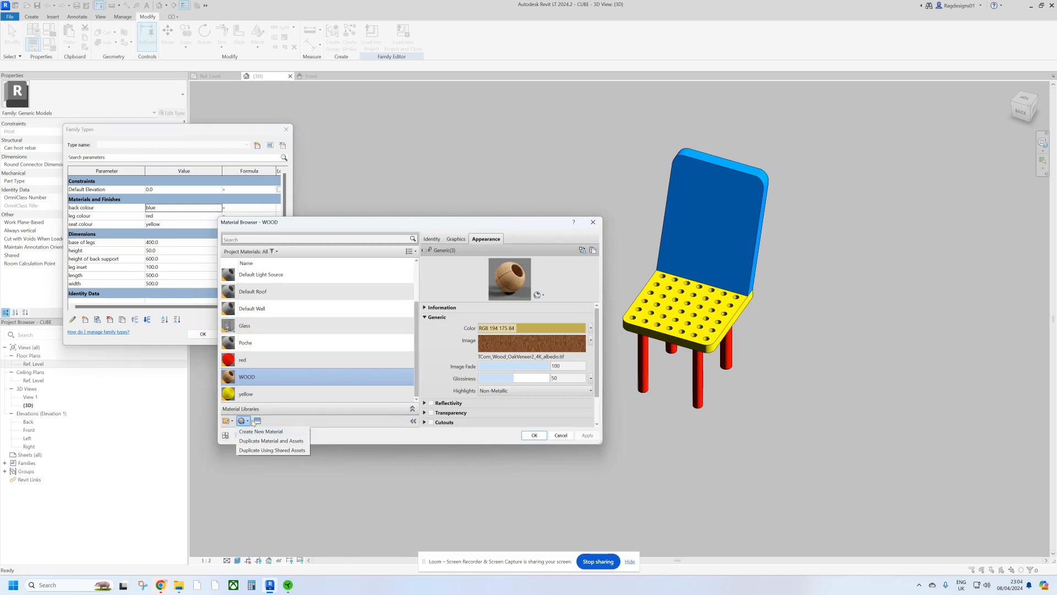
{"action": "left_click", "coordinate": [522, 349]}
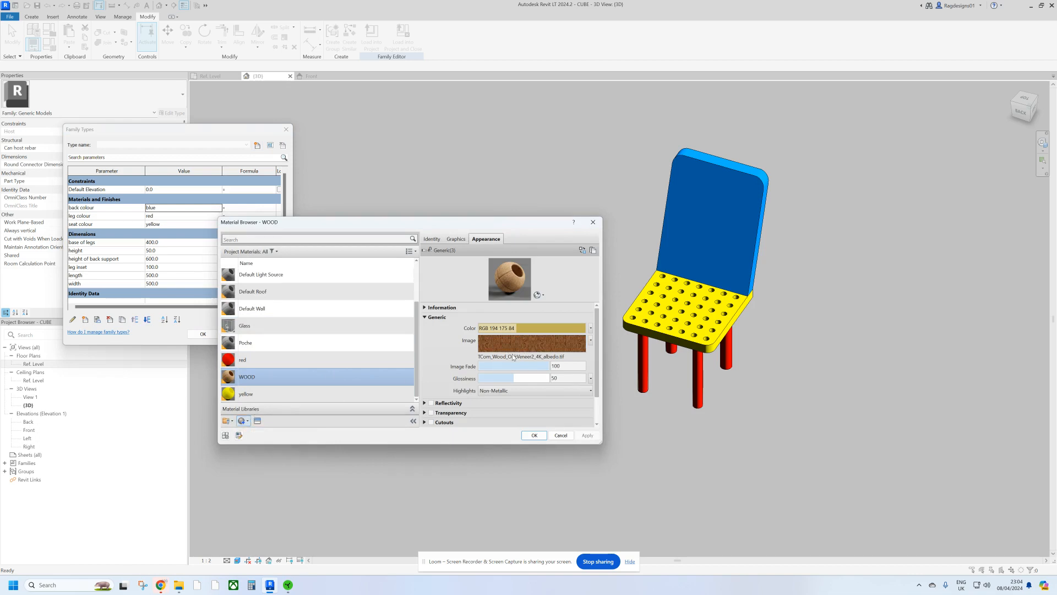
{"action": "left_click", "coordinate": [533, 435]}
Step: Set the leg colour parameter to the WOOD material
{"action": "double_click", "coordinate": [220, 216]}
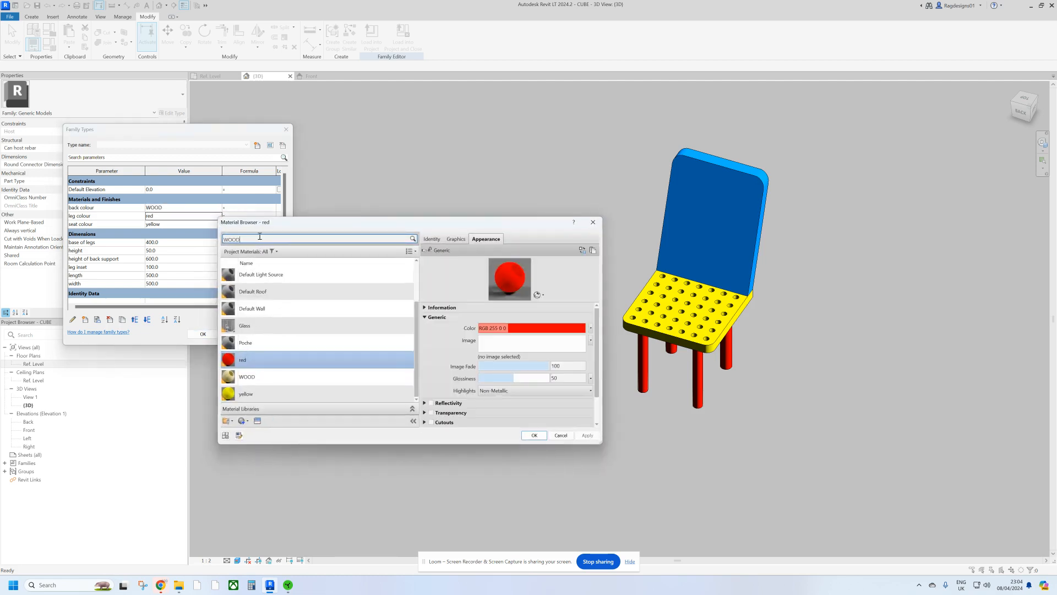
{"action": "left_click", "coordinate": [531, 435]}
{"action": "left_click", "coordinate": [221, 216]}
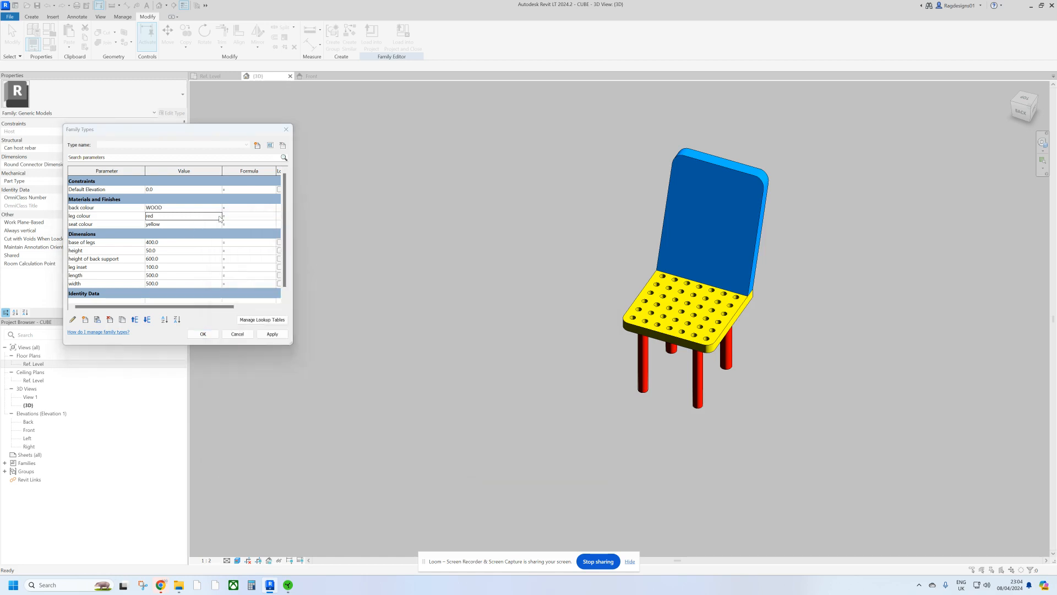
{"action": "left_click", "coordinate": [272, 380]}
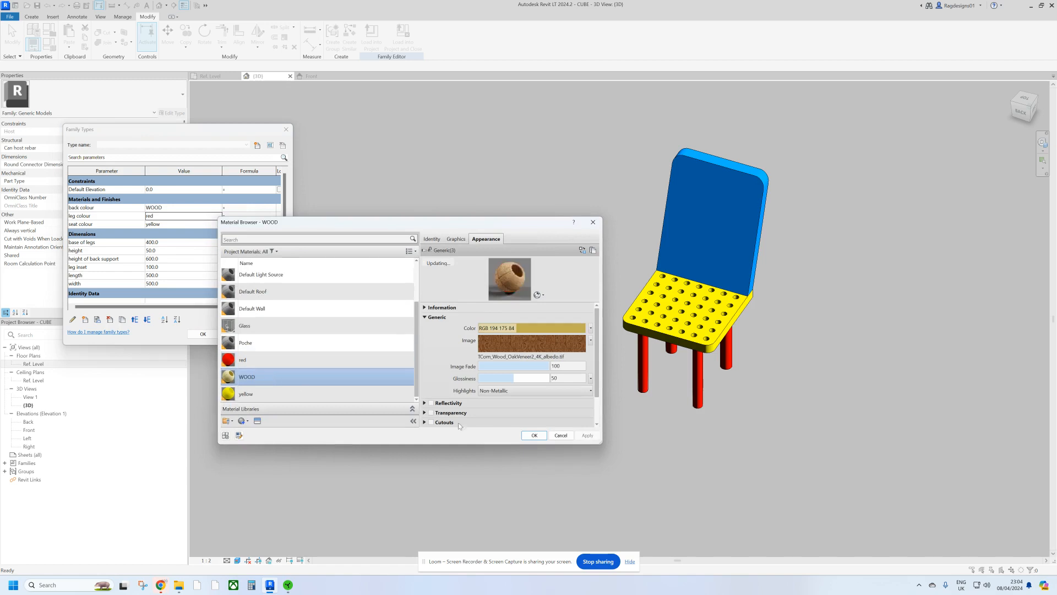
{"action": "left_click", "coordinate": [534, 435]}
Step: Set the seat colour parameter to the WOOD material and apply the family type changes
{"action": "left_click", "coordinate": [219, 224]}
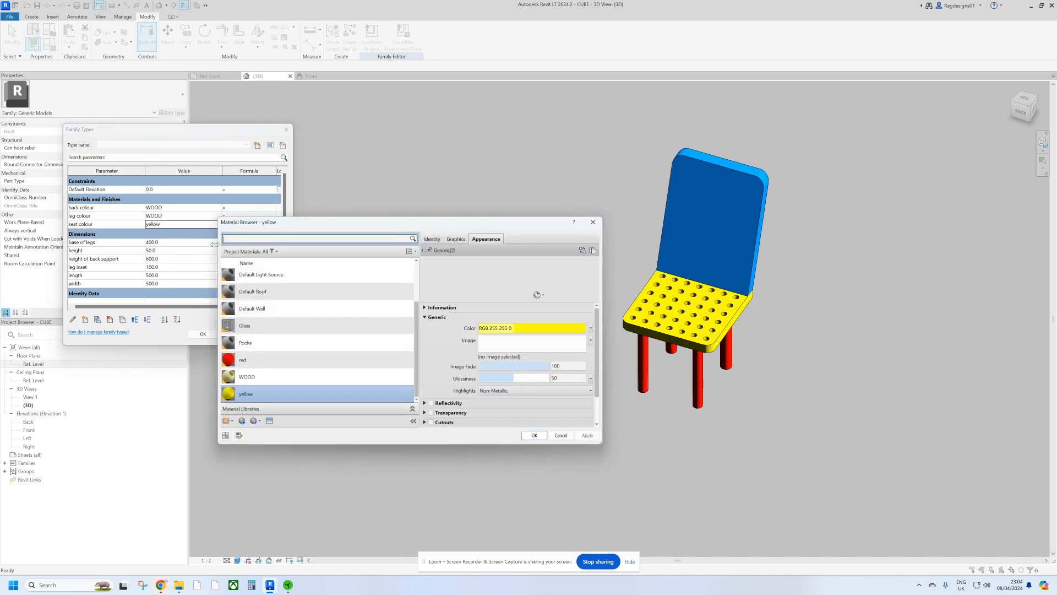
{"action": "left_click", "coordinate": [329, 380]}
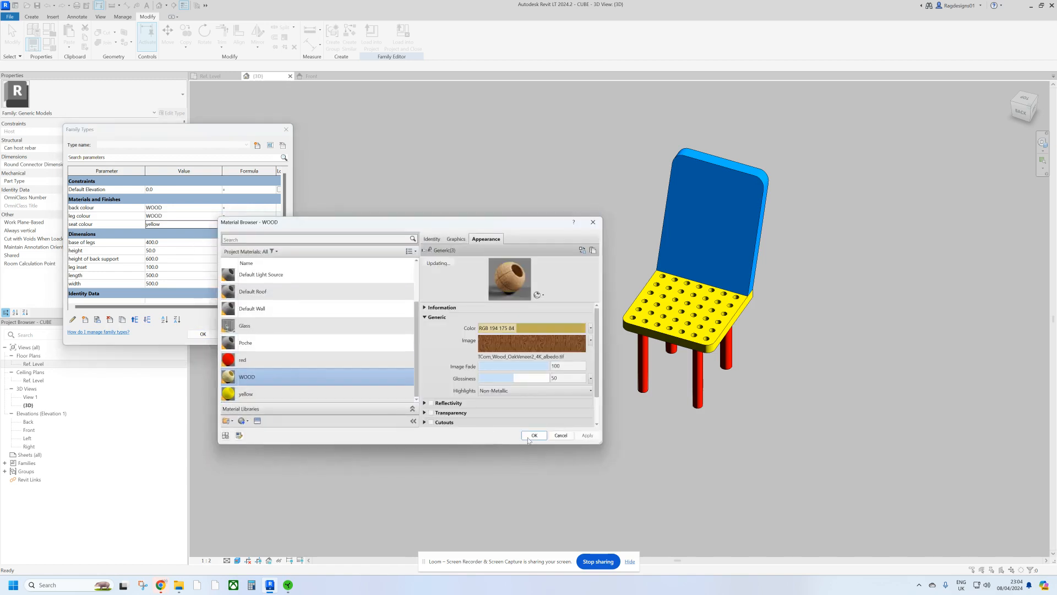
{"action": "left_click", "coordinate": [534, 435]}
{"action": "left_click", "coordinate": [272, 334]}
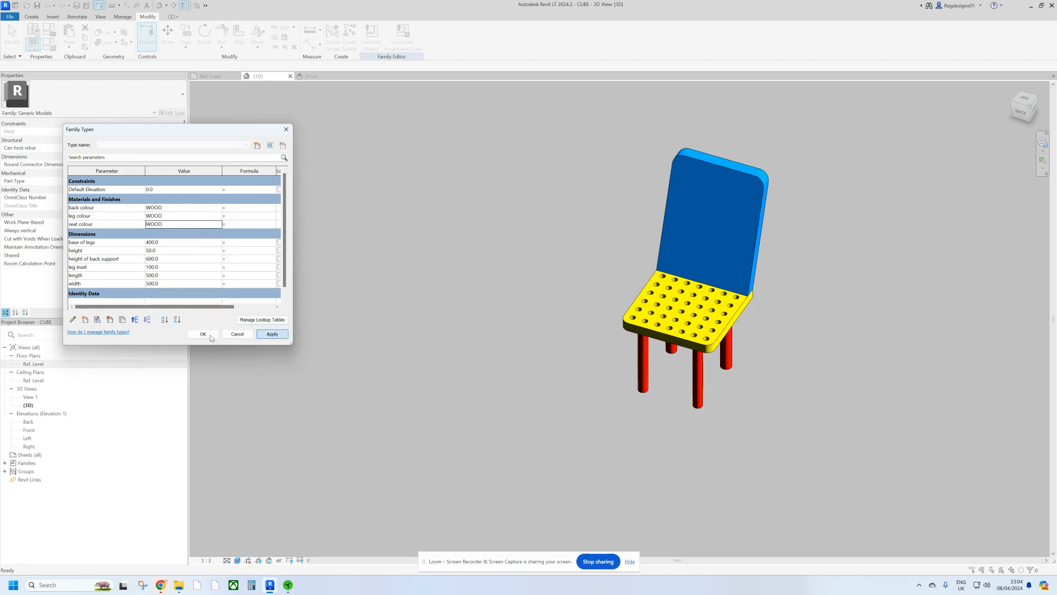
{"action": "left_click", "coordinate": [208, 335]}
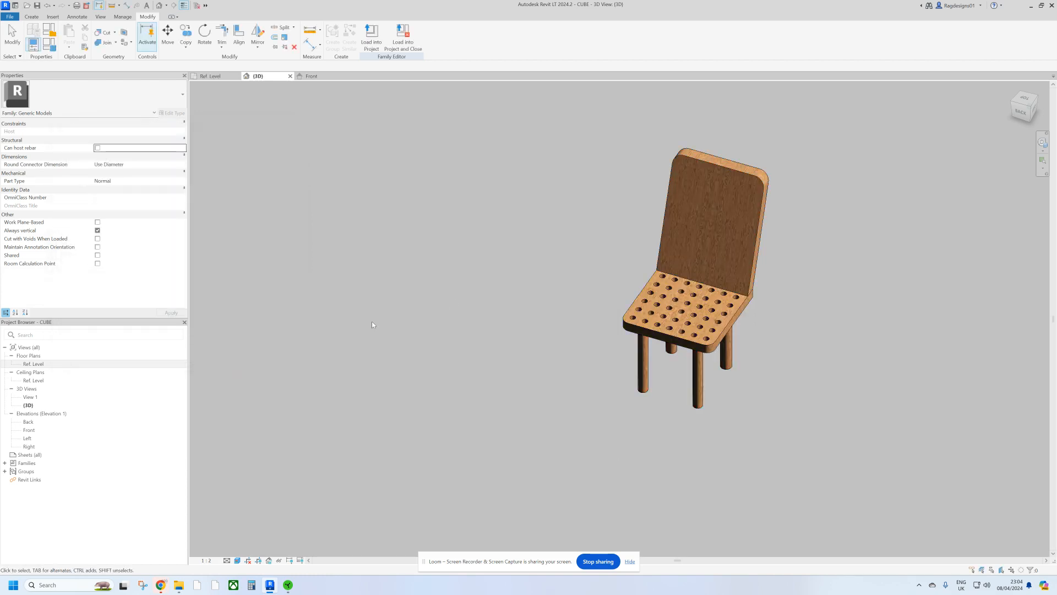
Step: Examine the wooden chair's backrest, perforated seat and legs in the 3D view from several angles
{"action": "middle_click_drag", "start_coordinate": [516, 304], "coordinate": [676, 211], "text": "shift"}
{"action": "right_click", "coordinate": [674, 211]}
{"action": "left_click", "coordinate": [692, 215]}
{"action": "right_click", "coordinate": [692, 214]}
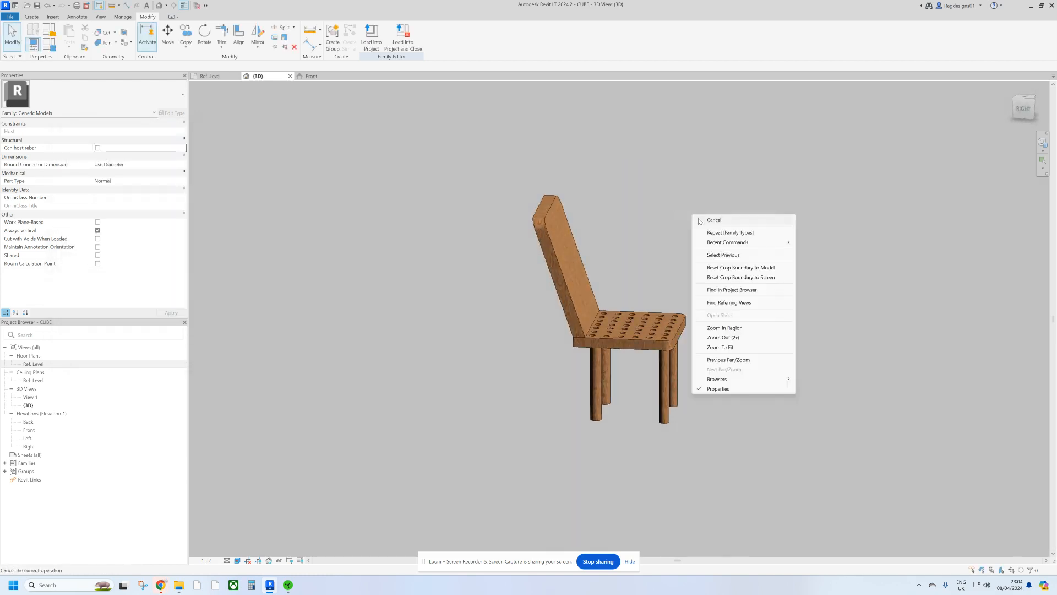
{"action": "left_click", "coordinate": [700, 219]}
{"action": "middle_click_drag", "start_coordinate": [731, 251], "coordinate": [543, 324], "text": "shift"}
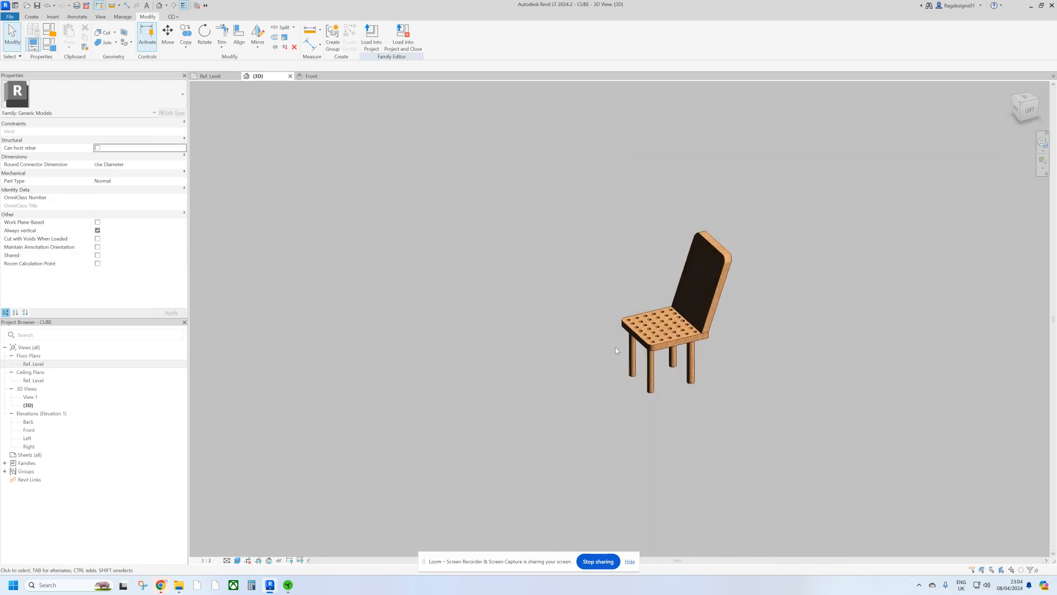
{"action": "scroll", "coordinate": [743, 377], "scroll_direction": "up", "scroll_amount": 3}
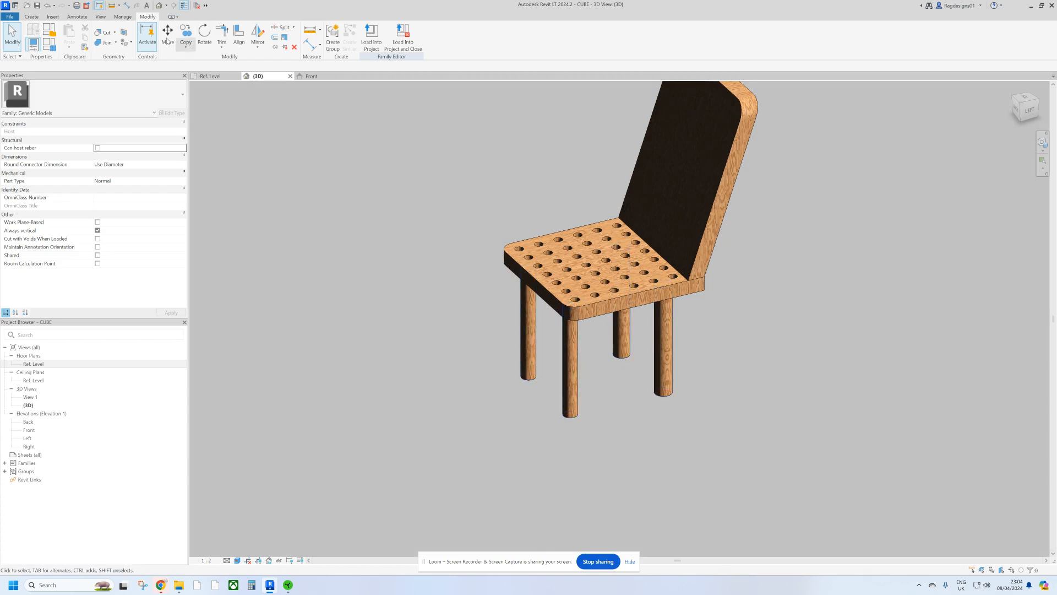
{"action": "left_click", "coordinate": [32, 17]}
{"action": "right_click", "coordinate": [348, 170]}
{"action": "left_click", "coordinate": [366, 172]}
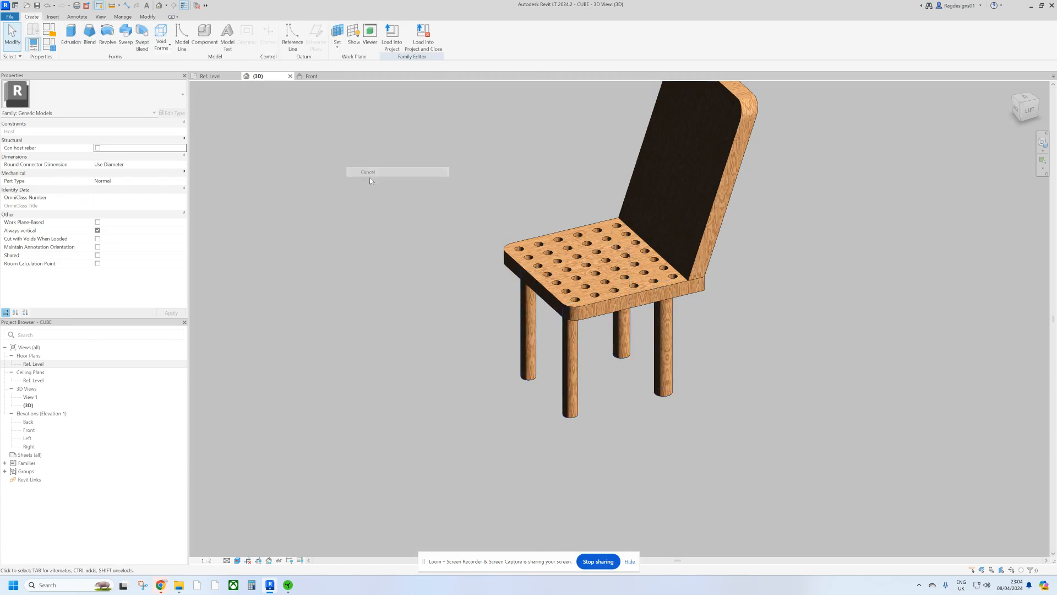